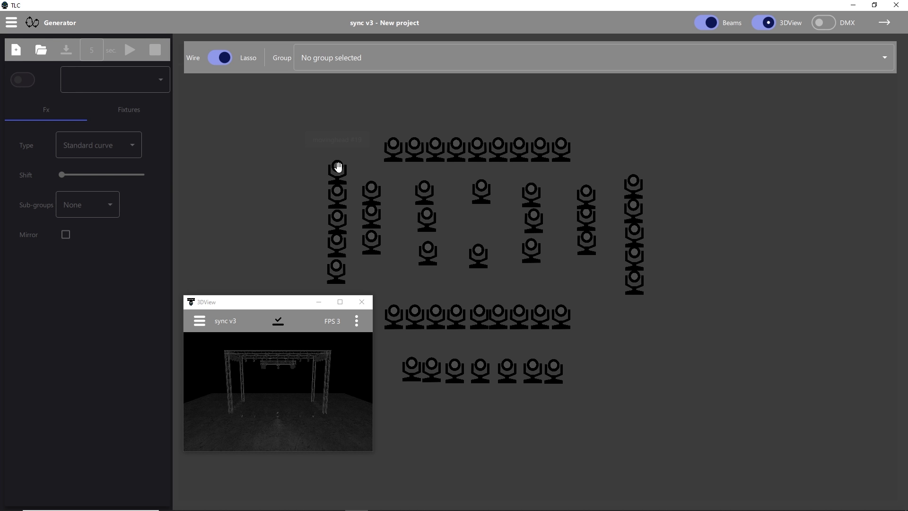
- Select the end fixtures of the four side columns and switch on their Pan/Tilt, iris and shutter effects
drag(338, 166, 371, 193)
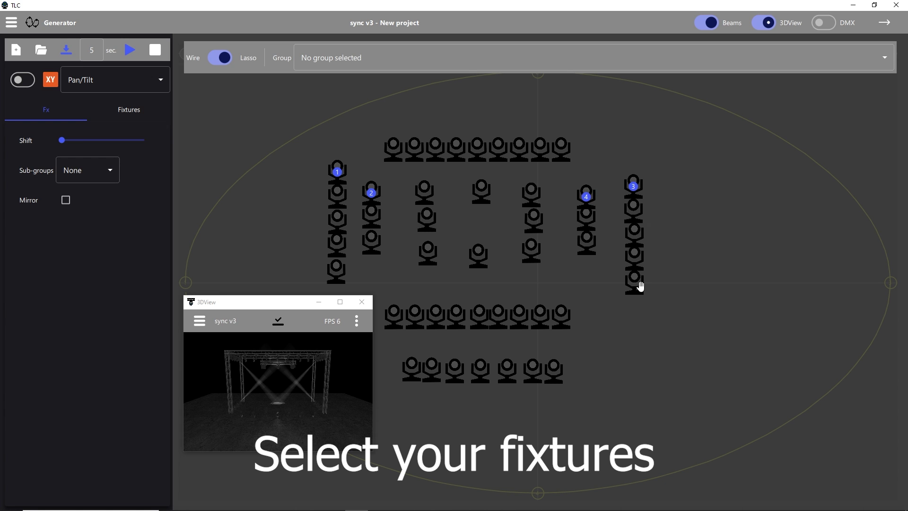
click(98, 80)
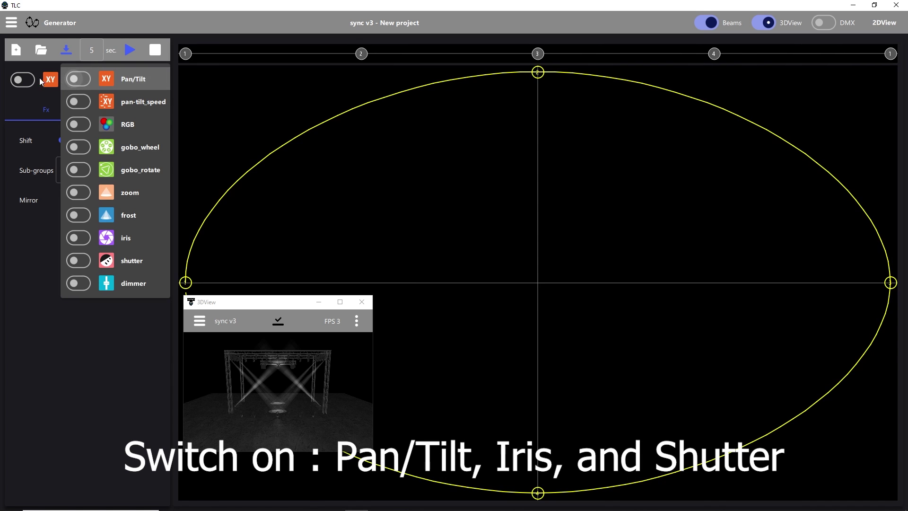
click(80, 84)
click(78, 237)
click(78, 260)
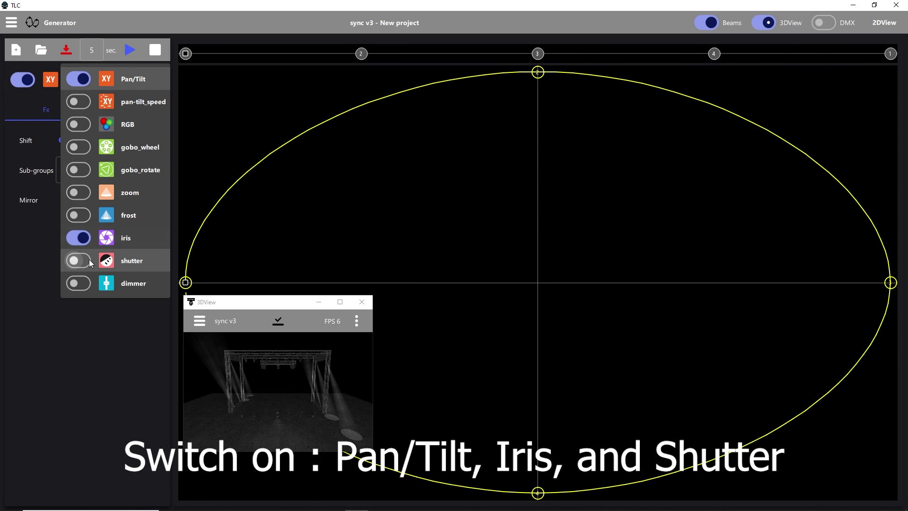
- Delete the upper, right and lower Pan/Tilt points and move the remaining point close to the centre of the grid
click(530, 75)
right_click(532, 74)
click(567, 176)
right_click(890, 282)
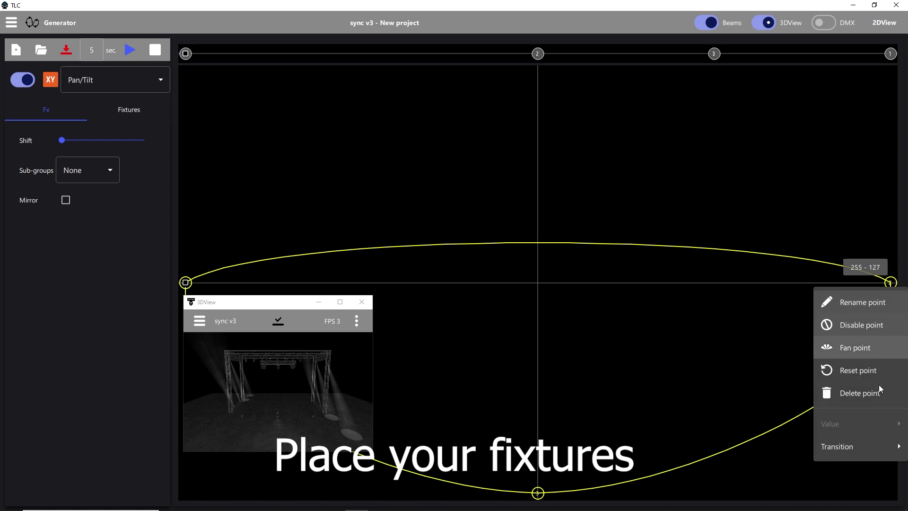
click(878, 391)
right_click(538, 493)
click(567, 442)
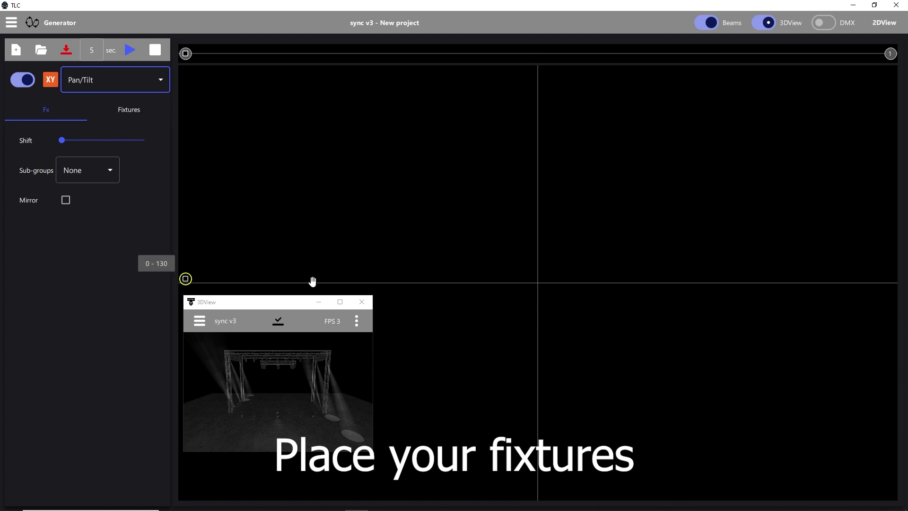
drag(312, 281, 547, 287)
- Add a strobe point to the shutter effect and set its value to 100%
click(115, 79)
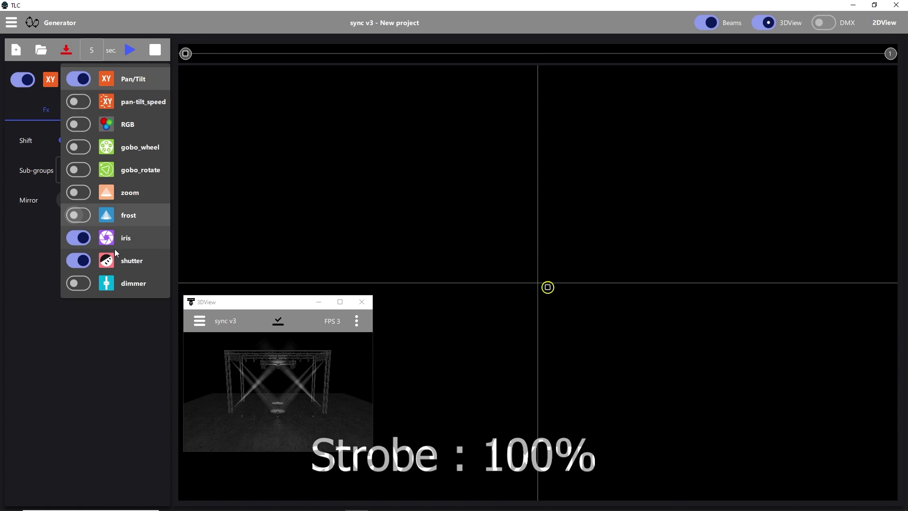
click(120, 260)
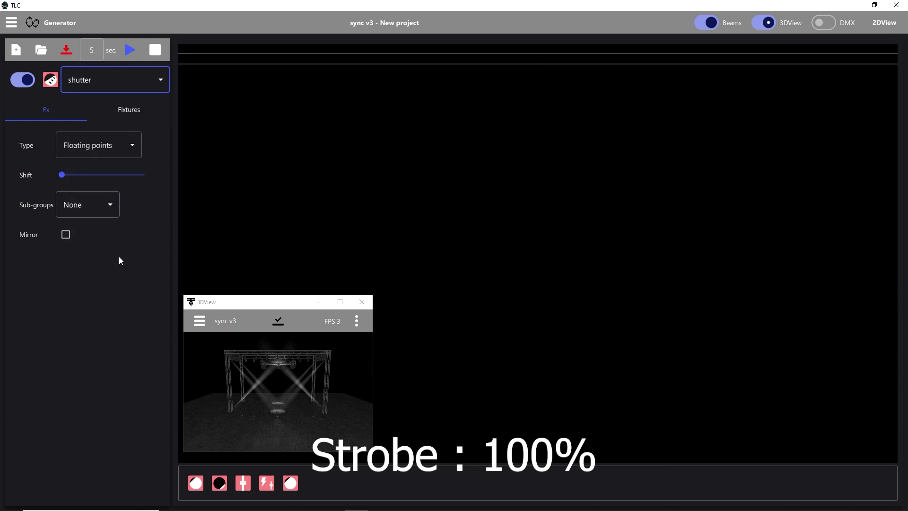
drag(469, 268, 468, 265)
right_click(468, 265)
mouse_move(543, 413)
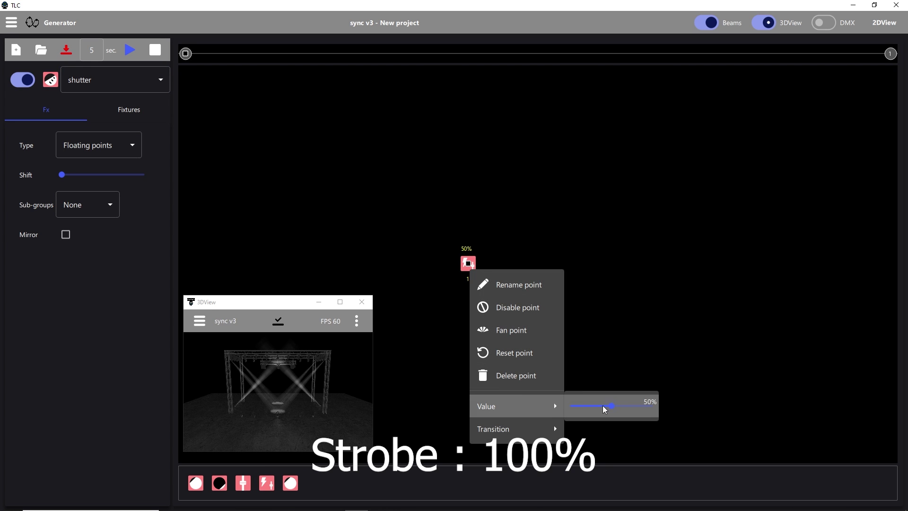
drag(604, 409, 609, 410)
click(54, 379)
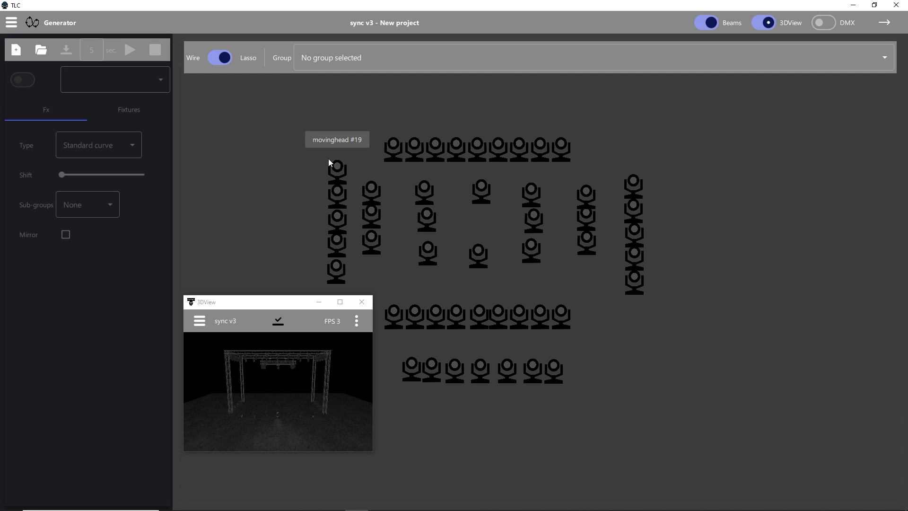
- Select the top fixtures of the outer-left and inner-left columns and switch on their dimmer effect
click(337, 171)
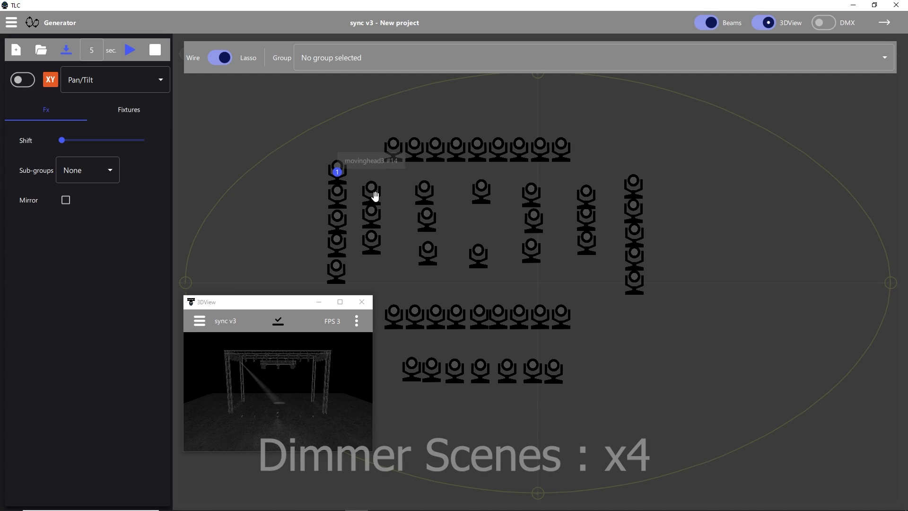
click(372, 194)
click(137, 85)
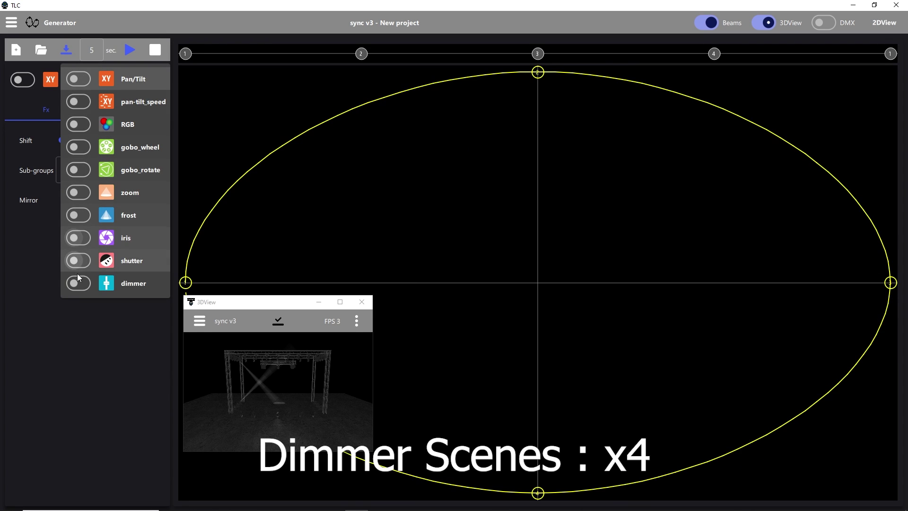
click(78, 282)
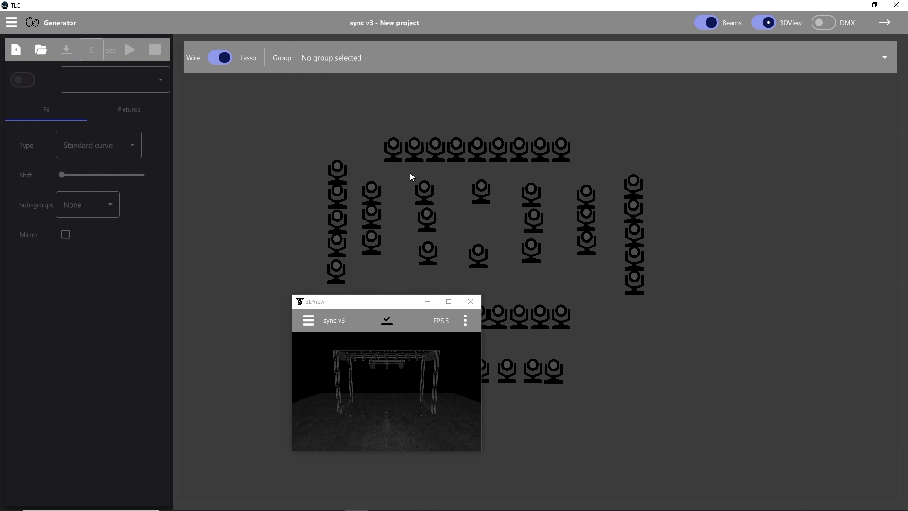
- Select the central group of fixtures with the lasso and switch on Pan/Tilt, iris, shutter and dimmer
drag(410, 172, 553, 267)
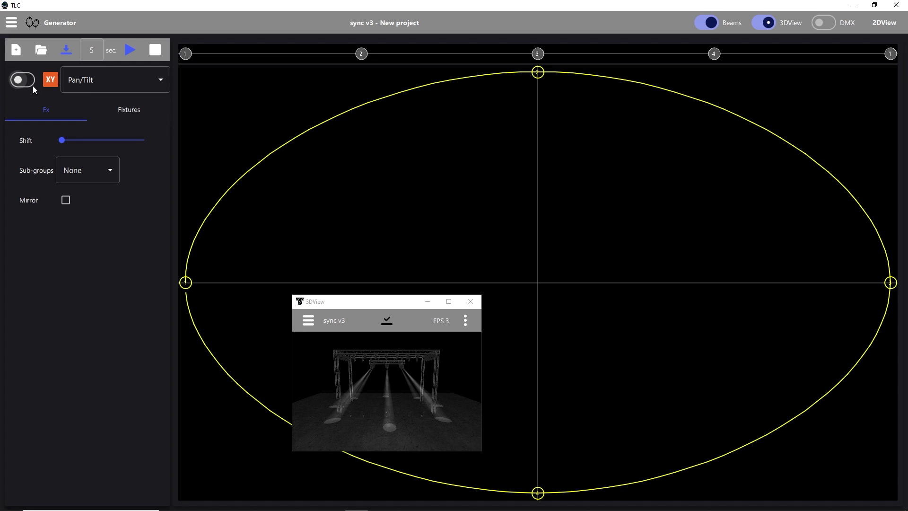
click(32, 86)
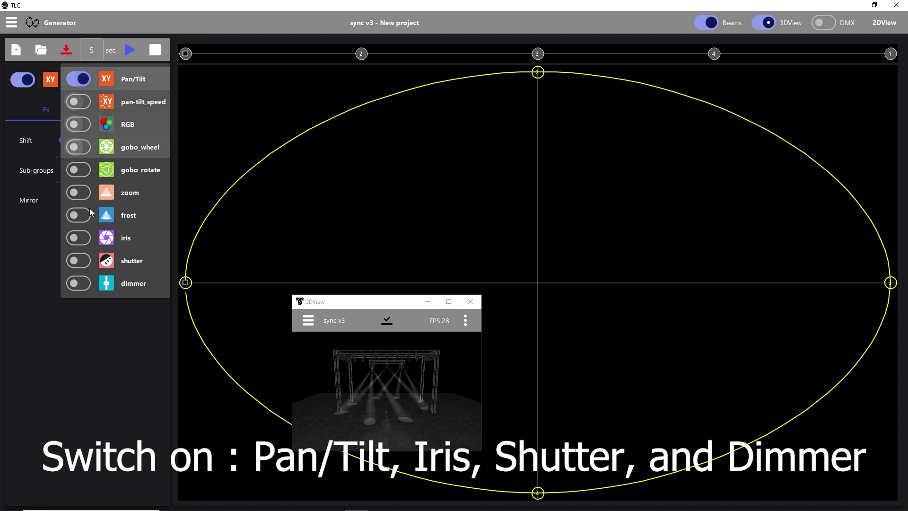
click(80, 238)
click(85, 262)
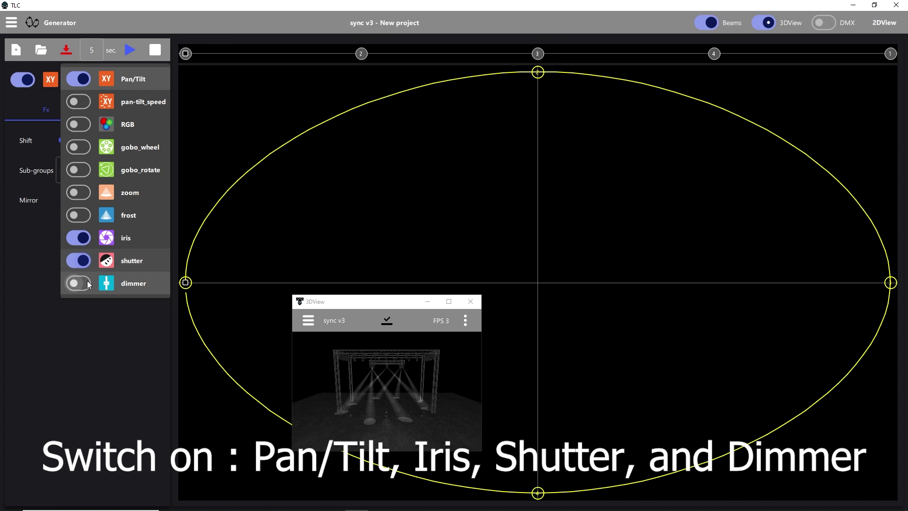
click(87, 281)
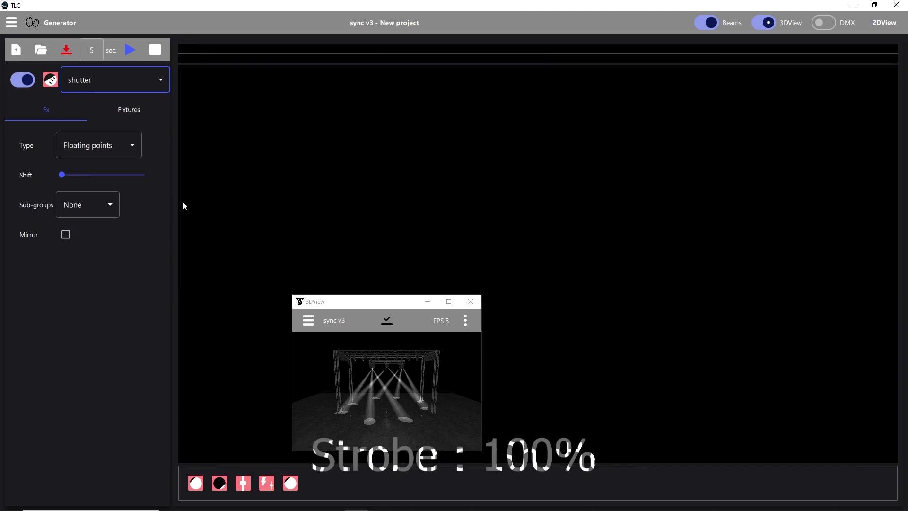
- Place a strobe point at 100% in the shutter effect of the central fixtures
drag(267, 483, 547, 191)
right_click(547, 191)
- Bring up the central fixtures' Pan/Tilt effect and delete its upper and rightmost points
click(108, 79)
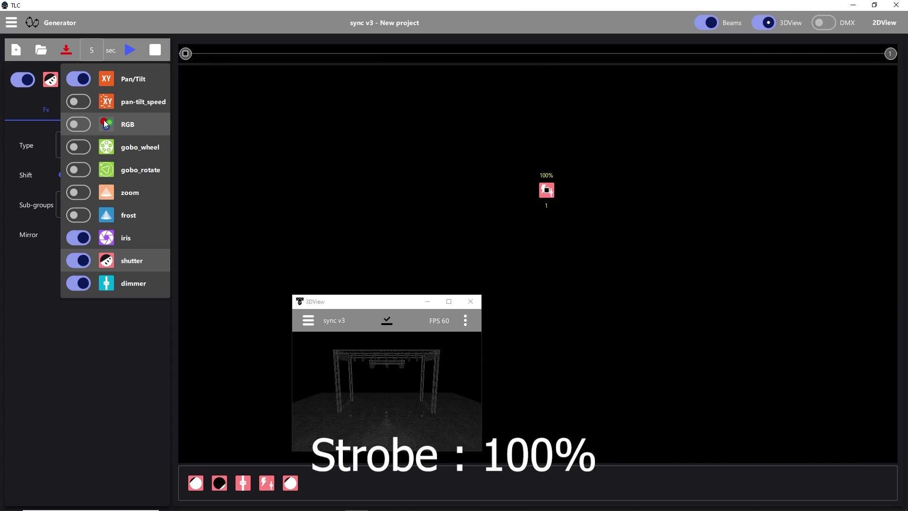
click(112, 77)
right_click(537, 71)
click(586, 178)
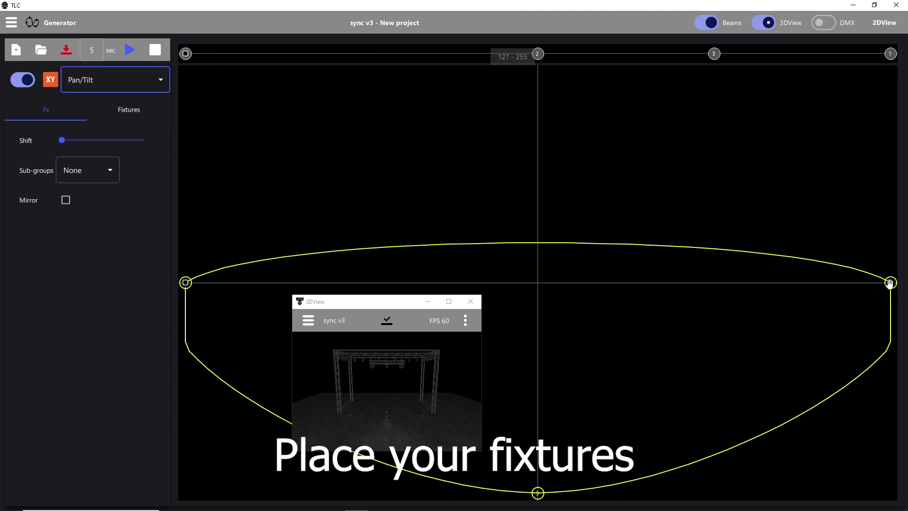
right_click(889, 283)
click(851, 387)
- Move the two remaining Pan/Tilt points onto the horizontal axis either side of centre, one at about 187 - 127, and play the effect
drag(537, 493, 702, 284)
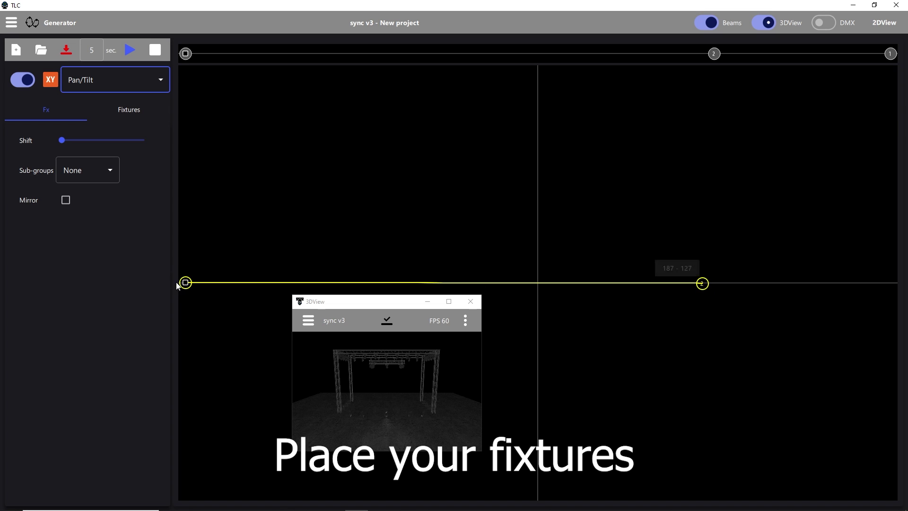
drag(185, 283, 372, 282)
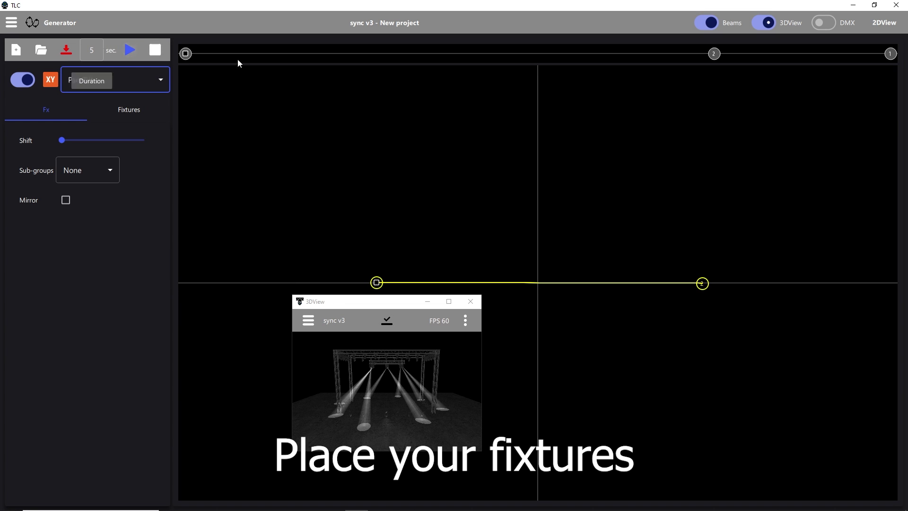
click(131, 50)
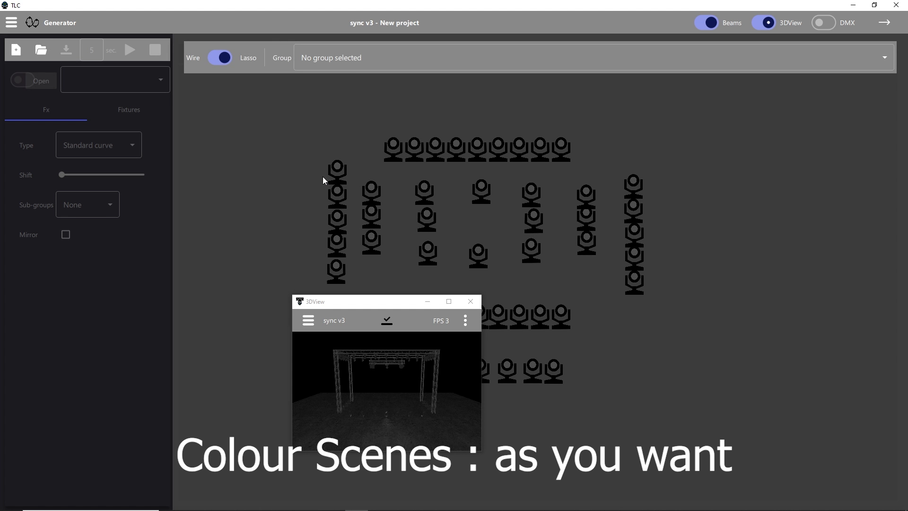
- Select the top and bottom fixtures of the four side columns for a colour scene
click(337, 170)
click(371, 192)
click(633, 184)
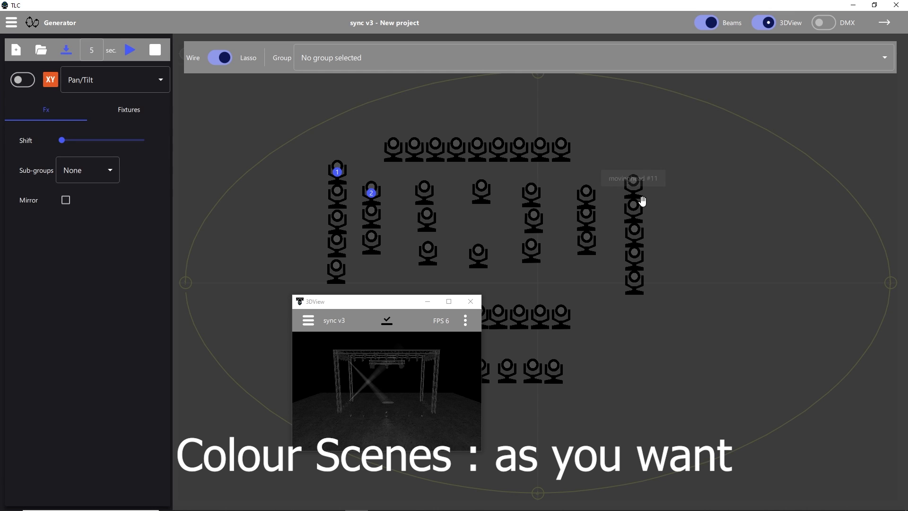
click(586, 195)
click(634, 282)
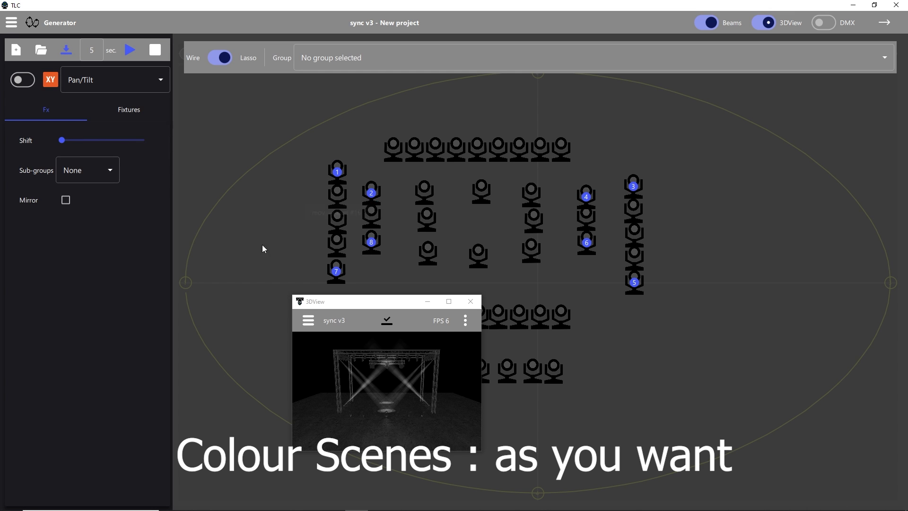
- Choose the RGB effect for the selected fixtures and switch it on
click(89, 84)
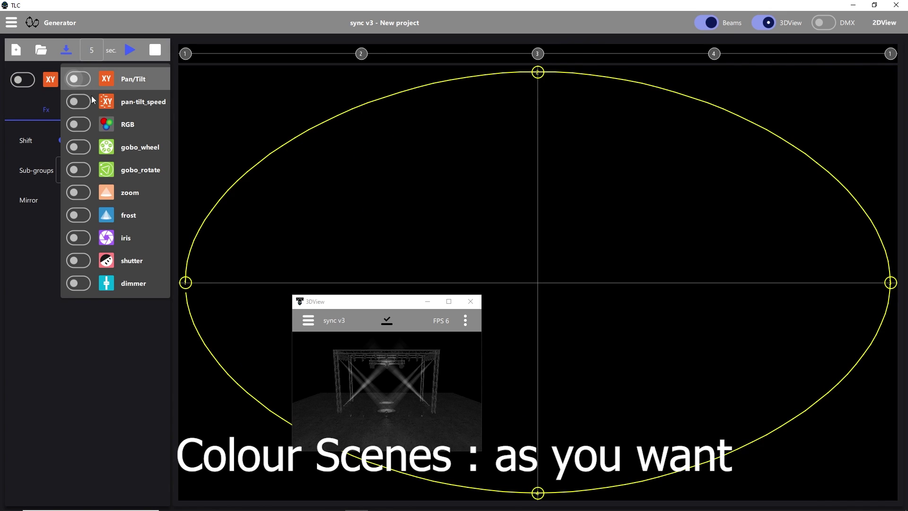
click(113, 130)
click(29, 86)
- Delete the red and blue RGB points, keeping only the green one, and move the 3DView window out of the way
right_click(718, 287)
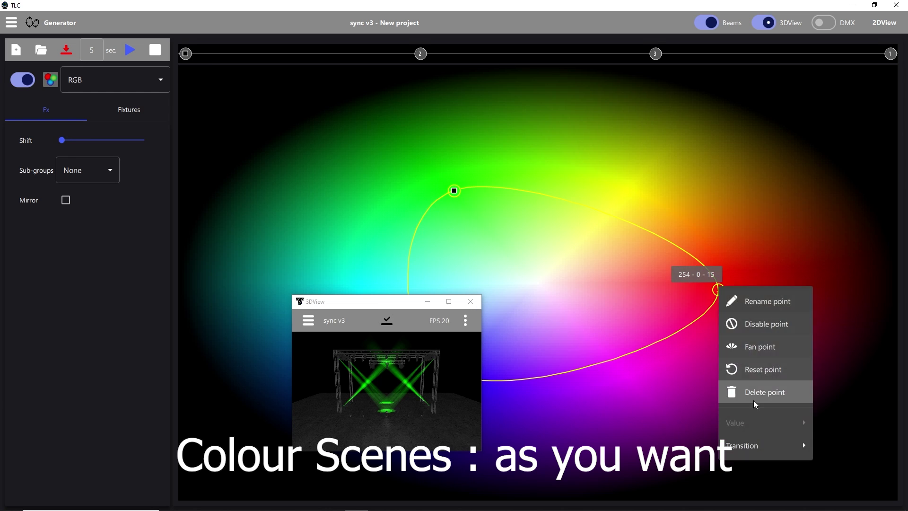
click(754, 397)
drag(393, 303, 591, 197)
right_click(461, 375)
click(506, 442)
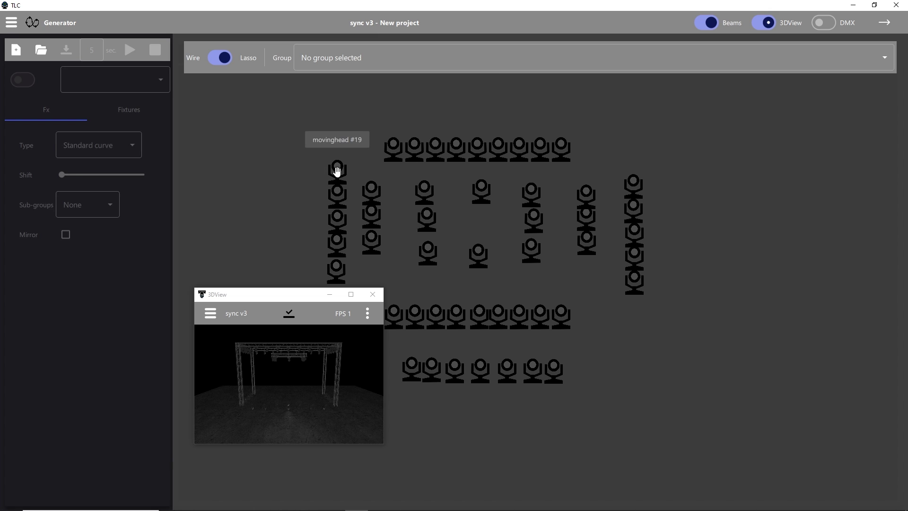
- Select the top and bottom fixtures of the four side columns and add the central group with the lasso
click(337, 171)
click(371, 192)
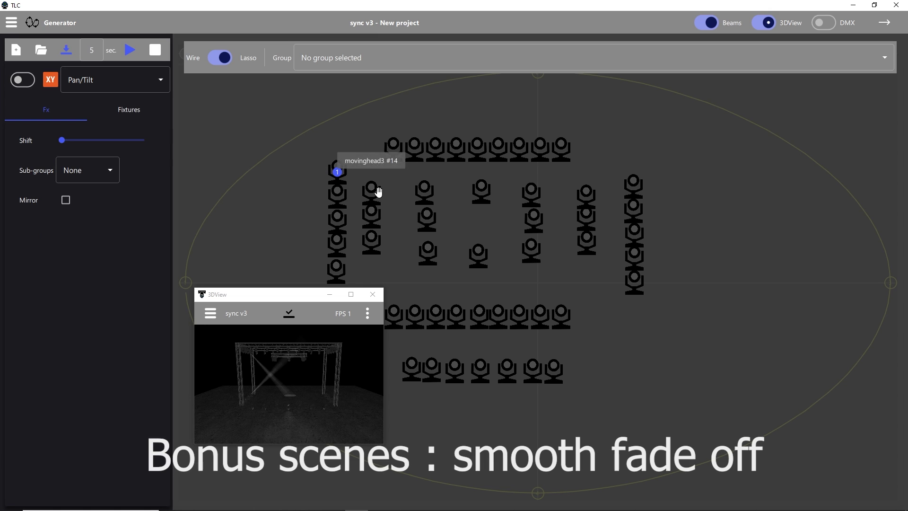
click(633, 186)
click(586, 196)
click(634, 281)
click(587, 242)
click(336, 271)
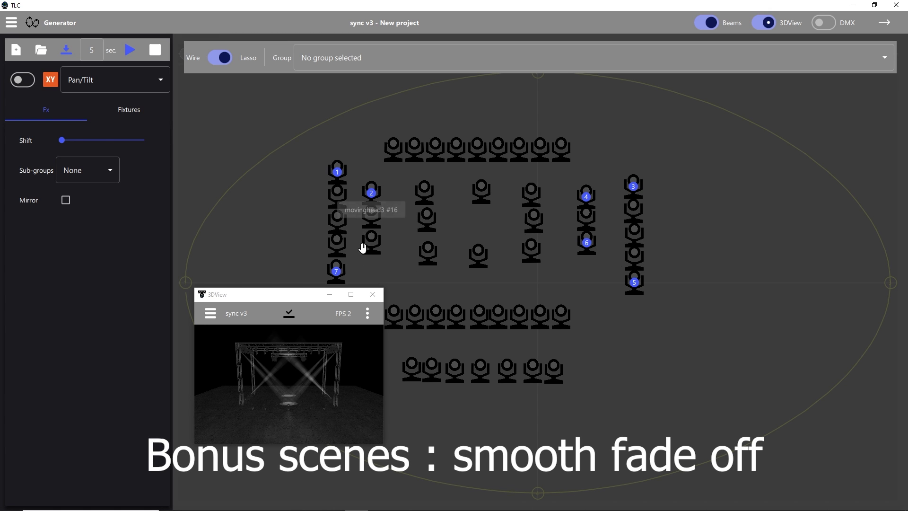
click(371, 242)
drag(402, 179, 556, 263)
- Set the scene duration to 1 sec and switch on the dimmer effect for the selected fixtures
click(884, 22)
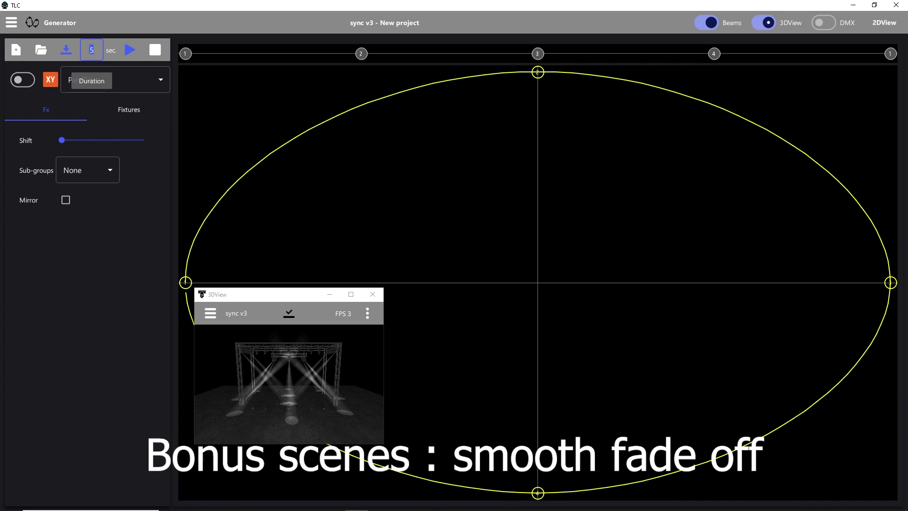
click(124, 80)
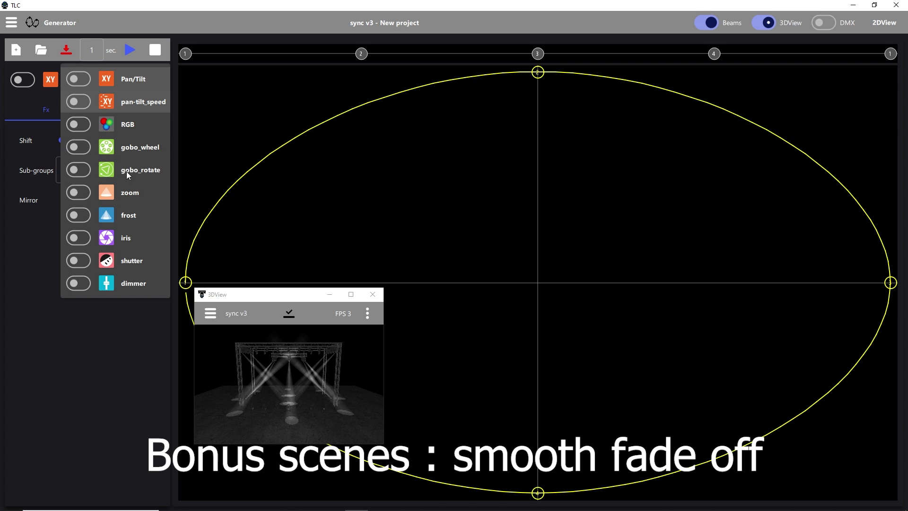
click(131, 279)
click(22, 80)
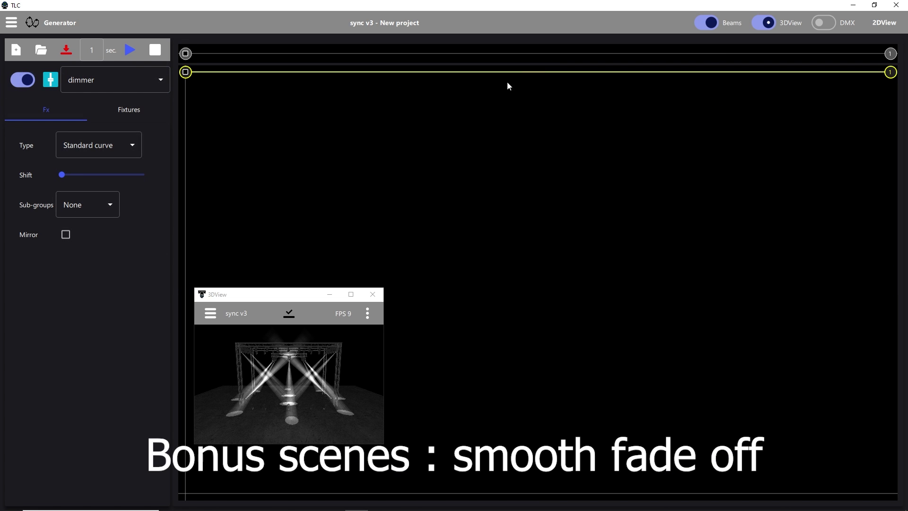
- Shape the dimmer curve to fade down to zero at mid-timeline and hold there until the end, and play the fade
drag(543, 83, 540, 492)
right_click(541, 492)
mouse_move(575, 486)
click(688, 494)
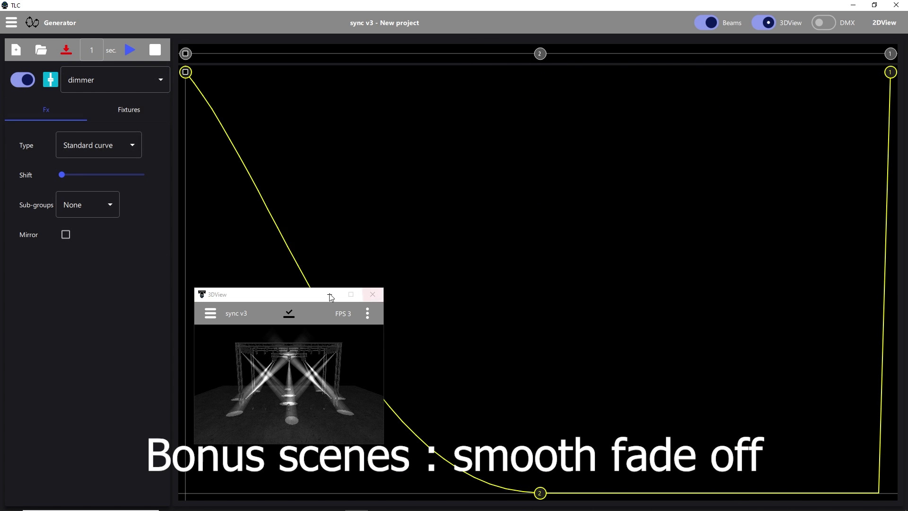
drag(312, 294, 477, 160)
click(130, 48)
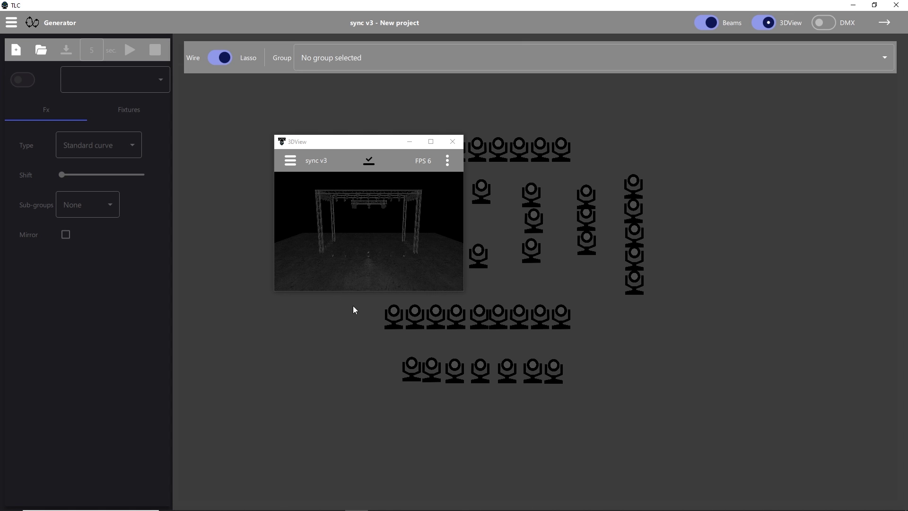
- Select the odd-numbered fixtures in the upper of the two bottom rows, starting with the first, third and fifth
click(394, 316)
click(435, 315)
click(478, 316)
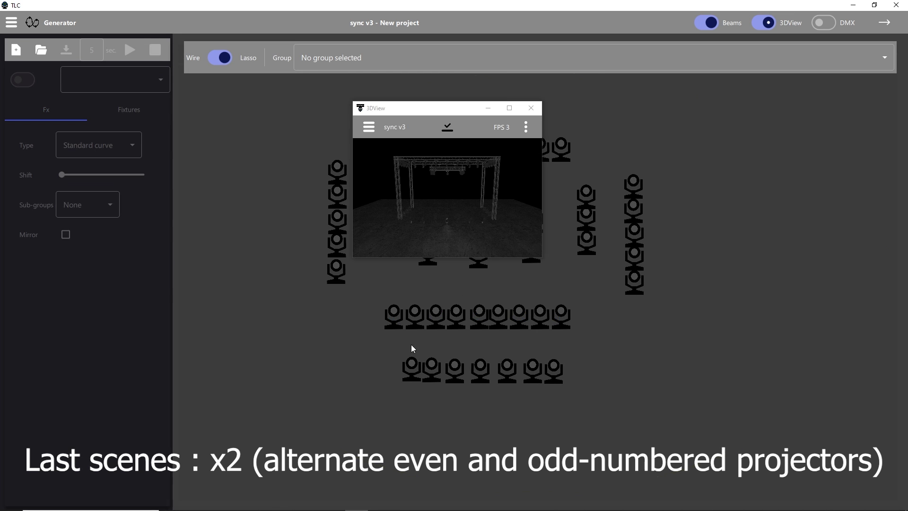
- Select the second, fourth, sixth and eighth fixtures in the upper of the two bottom rows
click(415, 315)
click(456, 316)
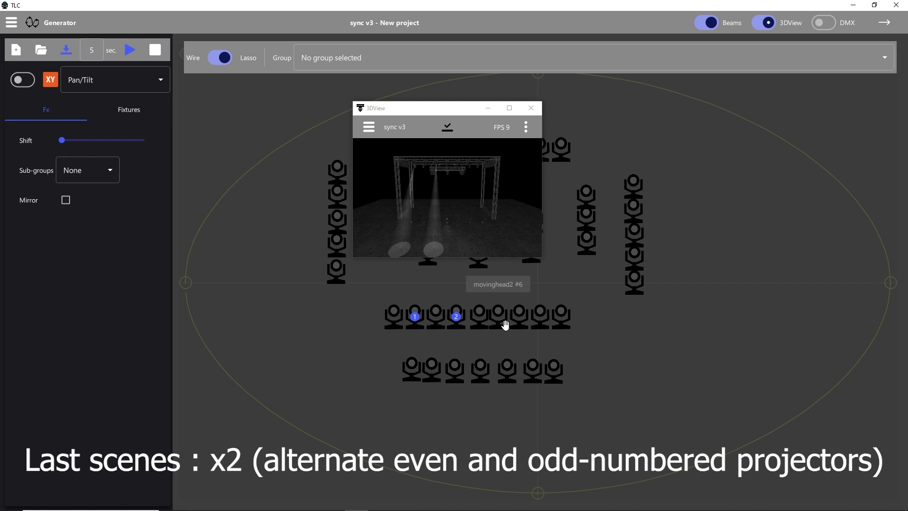
click(498, 316)
click(539, 317)
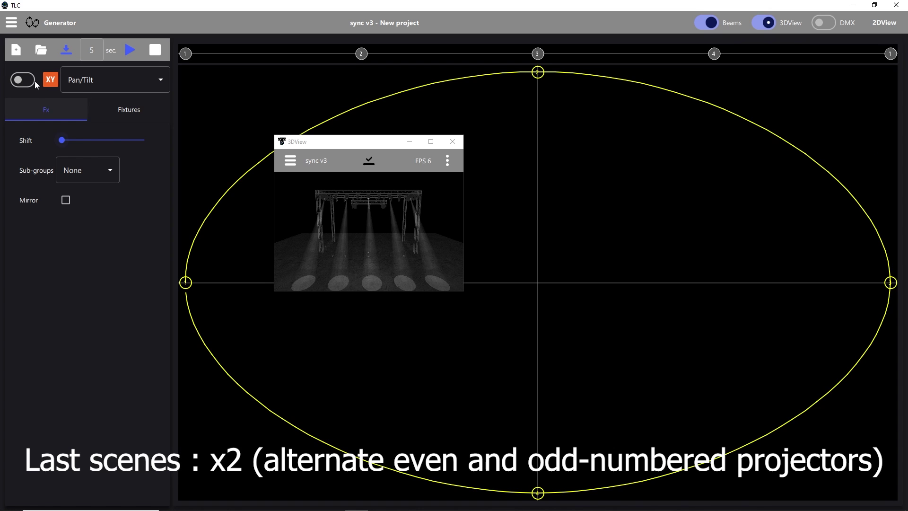
- Set the scene duration to 1 sec and reduce the Pan/Tilt path to a two-point vertical line through the centre
click(23, 79)
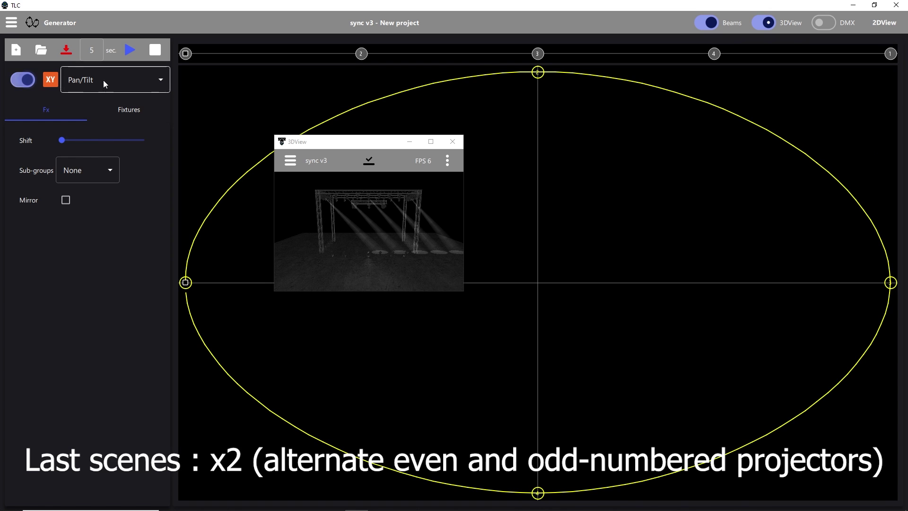
right_click(890, 283)
click(847, 318)
right_click(537, 493)
click(581, 442)
drag(186, 282, 536, 492)
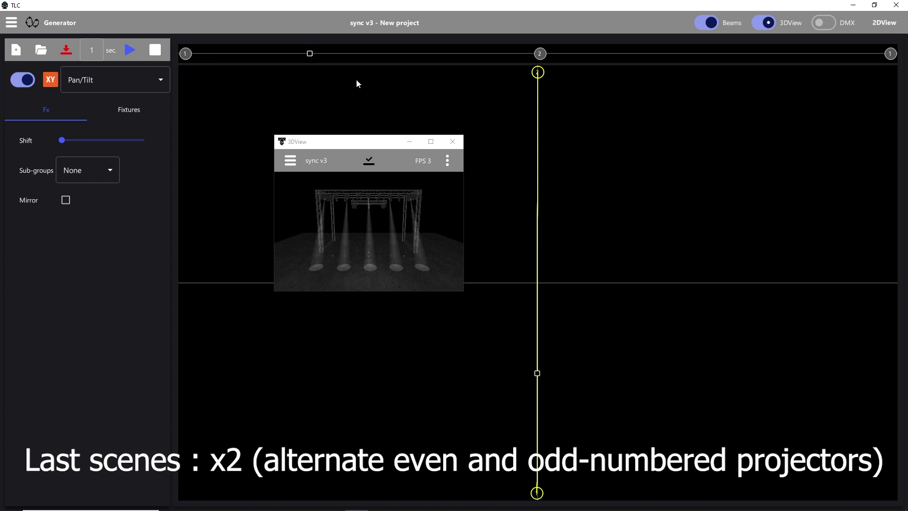
- Switch on the RGB effect and set its colour to near-white at the centre of the colour field
click(94, 79)
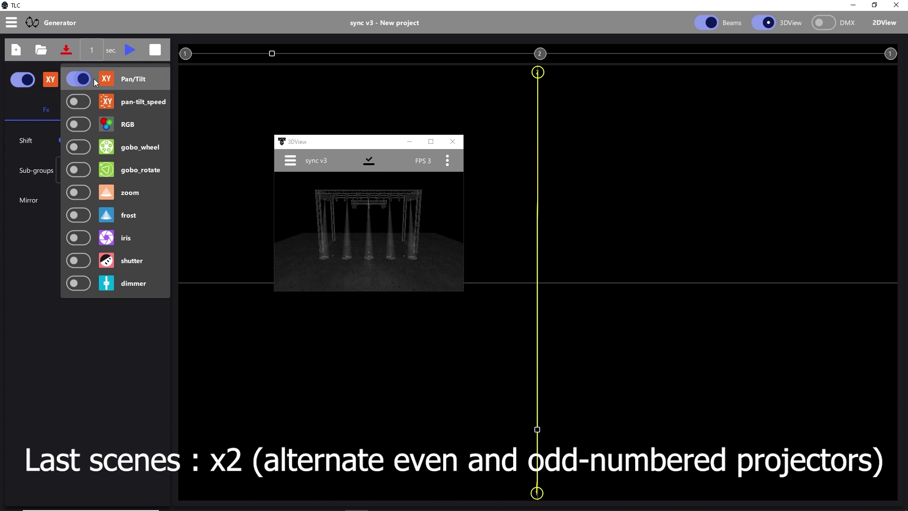
click(92, 124)
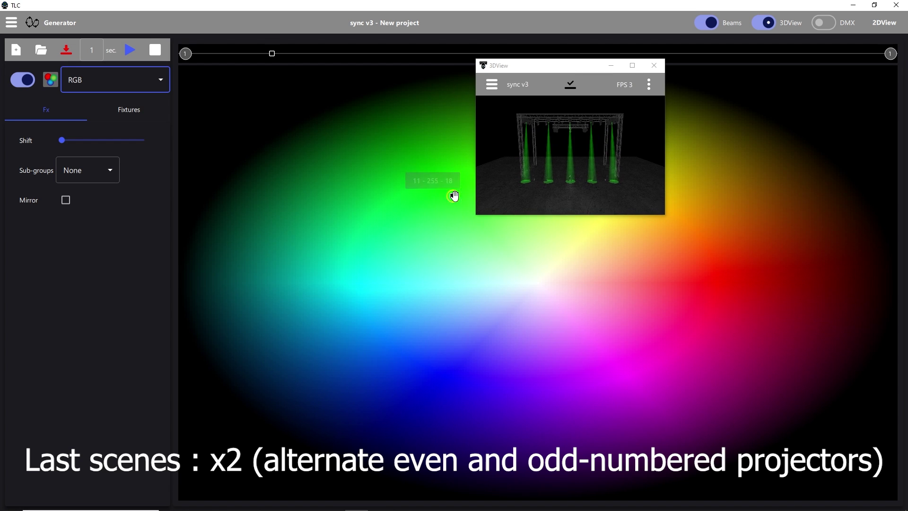
click(532, 279)
- Switch on the iris, shutter and dimmer effects, with the shutter set to open
click(102, 81)
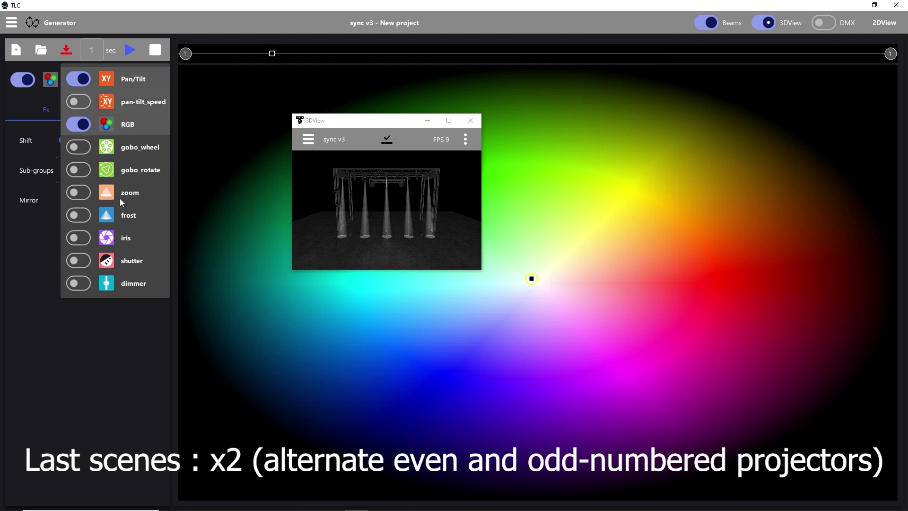
click(89, 239)
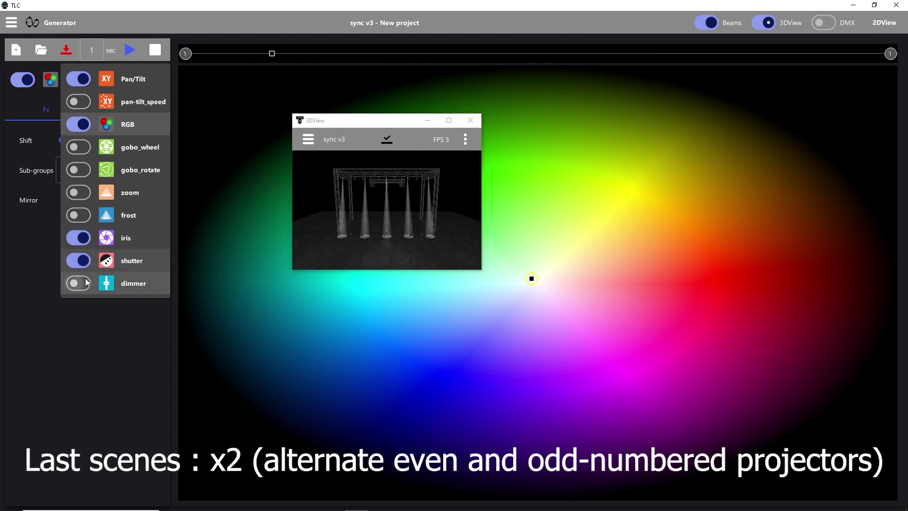
click(97, 262)
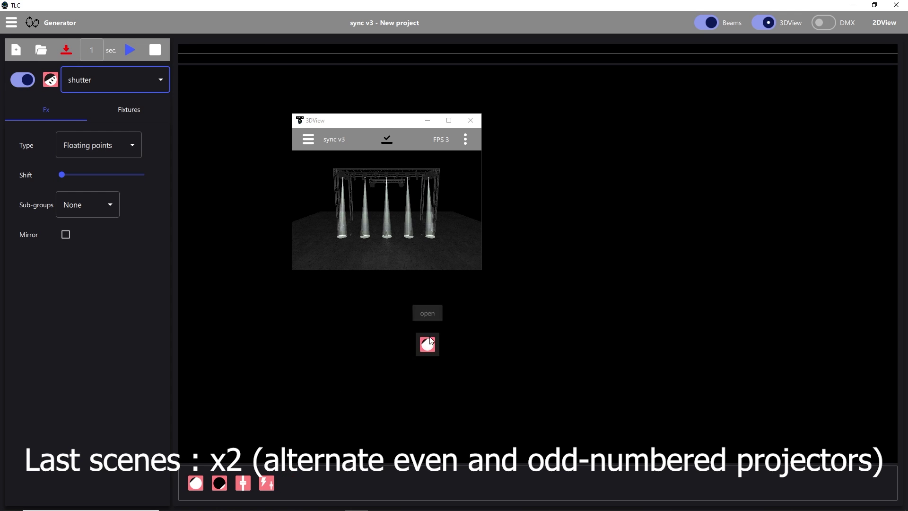
click(109, 80)
click(146, 281)
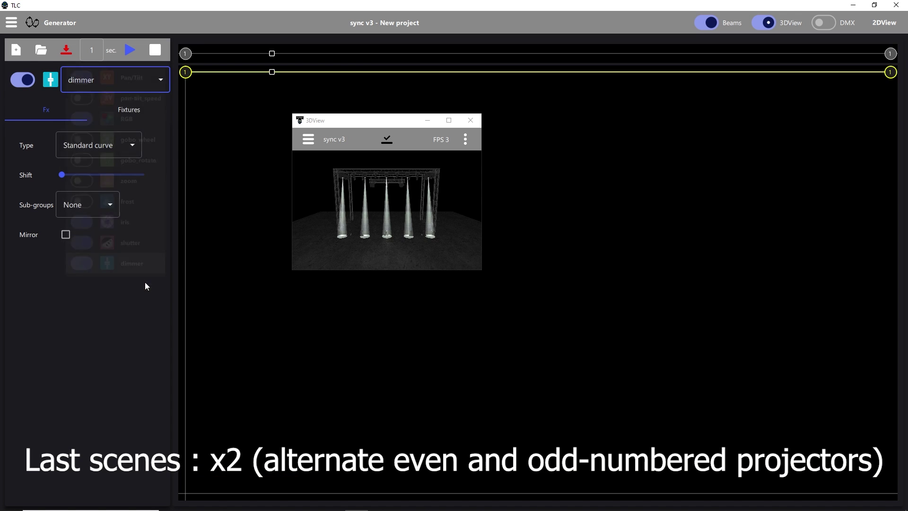
- Add an early and a mid-timeline point to the dimmer curve and pull the mid-timeline one down to zero
click(502, 72)
click(283, 72)
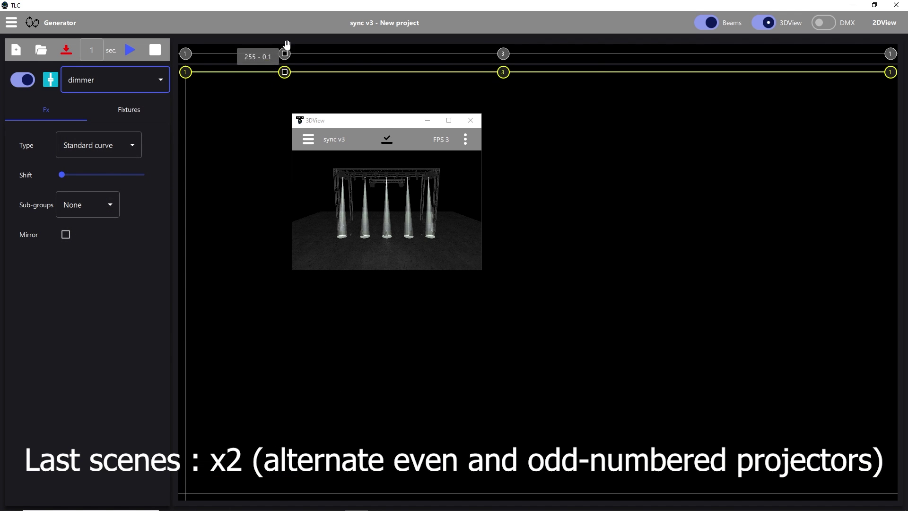
right_click(504, 58)
click(525, 71)
click(529, 307)
drag(416, 125, 397, 193)
click(528, 277)
click(528, 298)
click(529, 317)
drag(284, 53, 329, 53)
drag(540, 72, 556, 499)
right_click(541, 494)
mouse_move(560, 491)
click(656, 472)
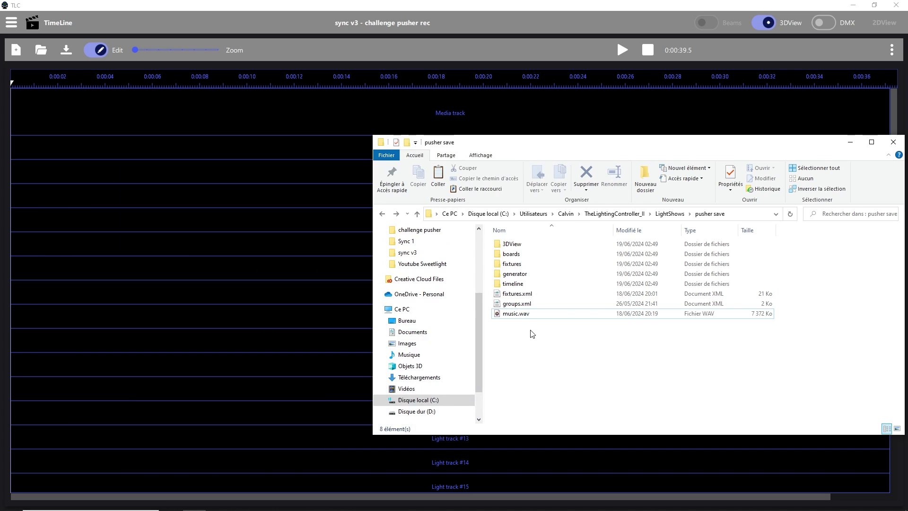
- Put music.wav from the pusher save folder on the media track and add pusher scene 1 to light track #1
drag(515, 314, 94, 116)
right_click(17, 144)
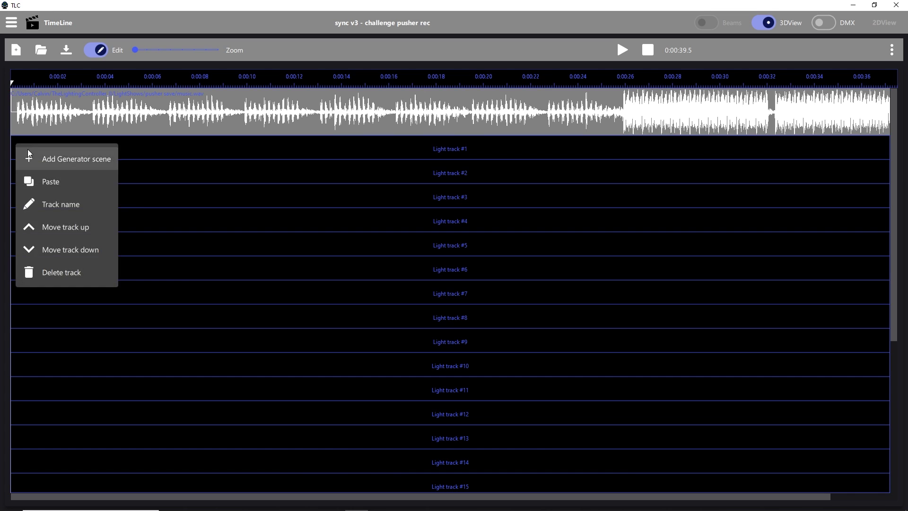
click(45, 158)
scroll(357, 260, up, 1)
click(357, 245)
click(599, 366)
drag(78, 150, 713, 221)
- Move the first dimmer scene from light track #5 to light track #2, starting at the playhead near 0:13
click(158, 50)
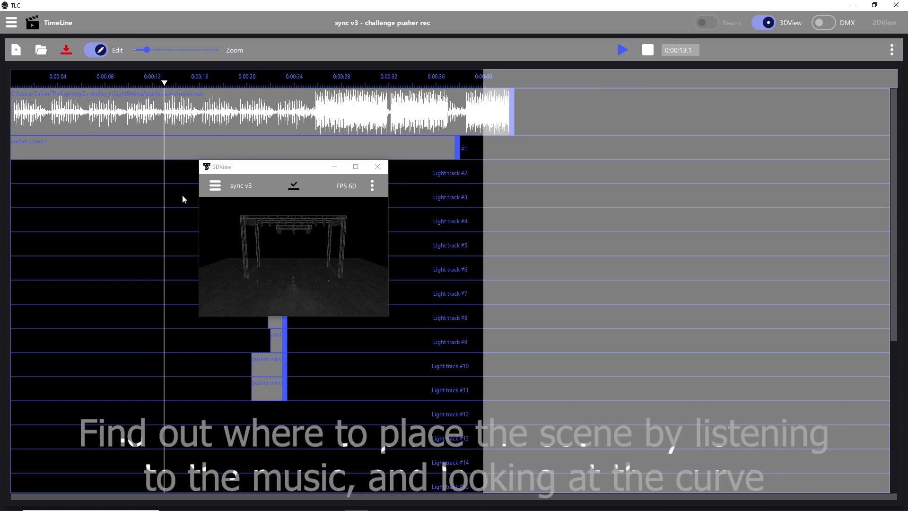
drag(244, 169, 242, 279)
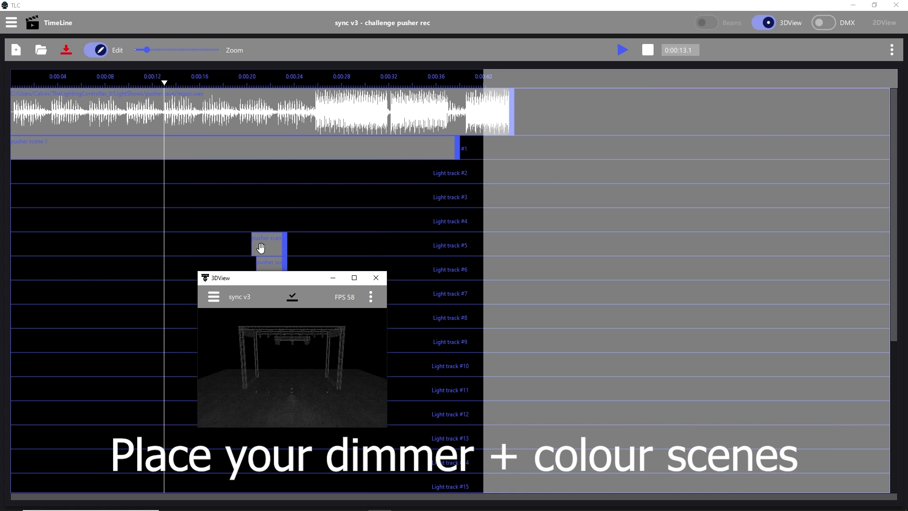
drag(261, 248, 181, 178)
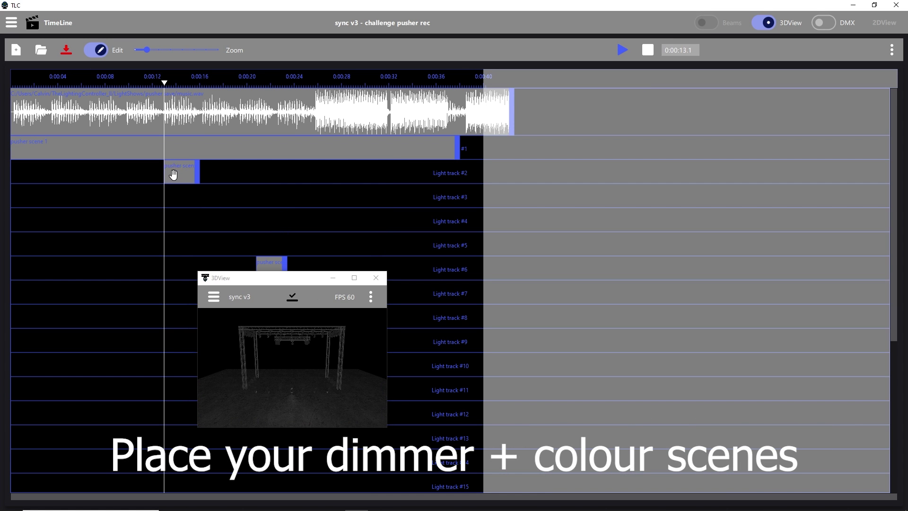
- Listen to the music around 0:13 and move the next two dimmer scenes, staggered, onto light tracks #3 and #4
drag(146, 50, 134, 50)
click(622, 50)
click(622, 50)
click(321, 83)
click(623, 50)
click(623, 49)
drag(534, 269, 358, 194)
drag(543, 290, 367, 216)
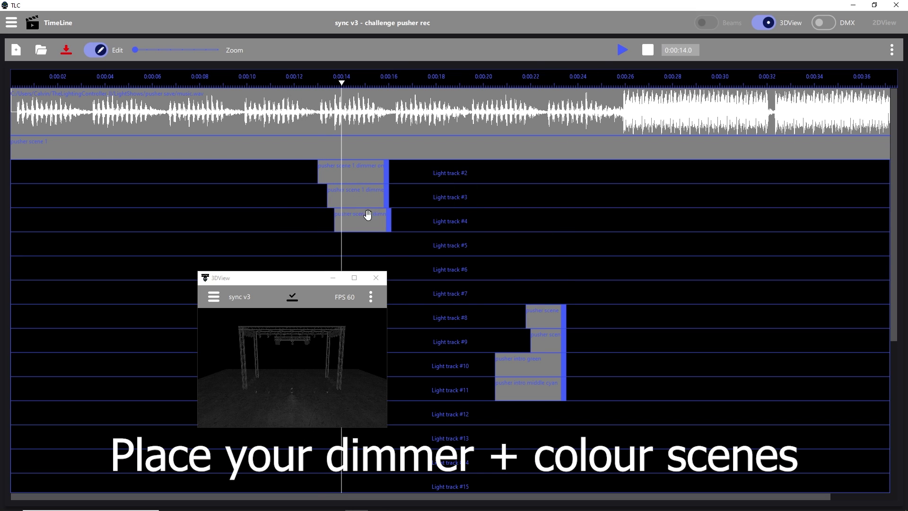
- Place the remaining dimmer scenes on light tracks #5 and #6, and pusher intro green and pusher intro middle cyan on #7 and #8
drag(553, 317, 382, 244)
drag(533, 368, 359, 269)
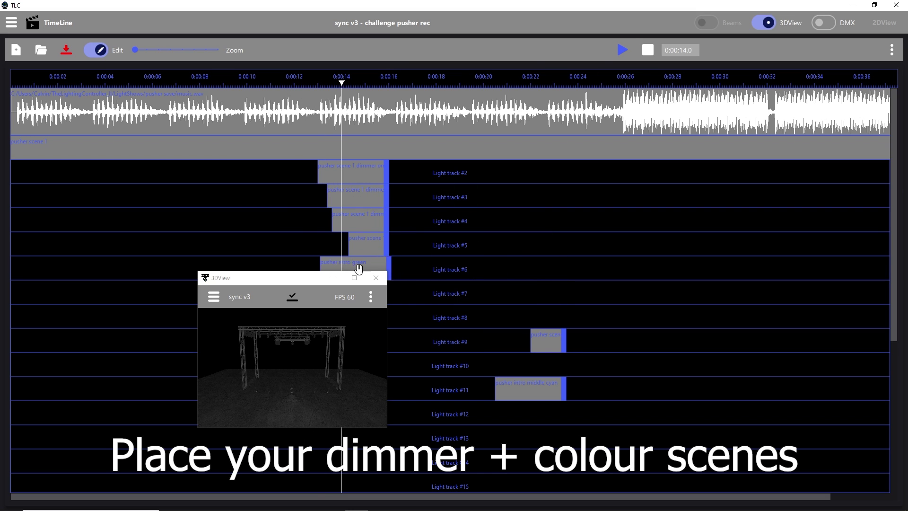
click(617, 54)
drag(265, 278, 178, 213)
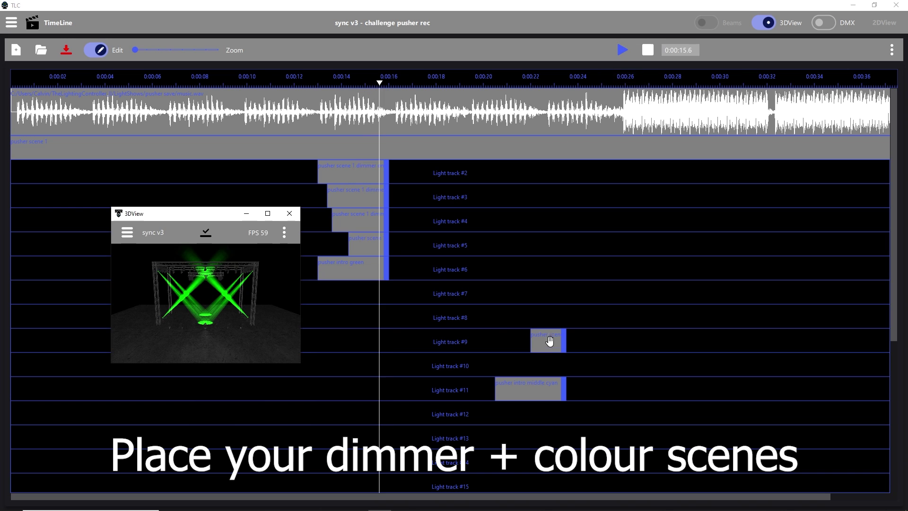
drag(552, 343, 340, 285)
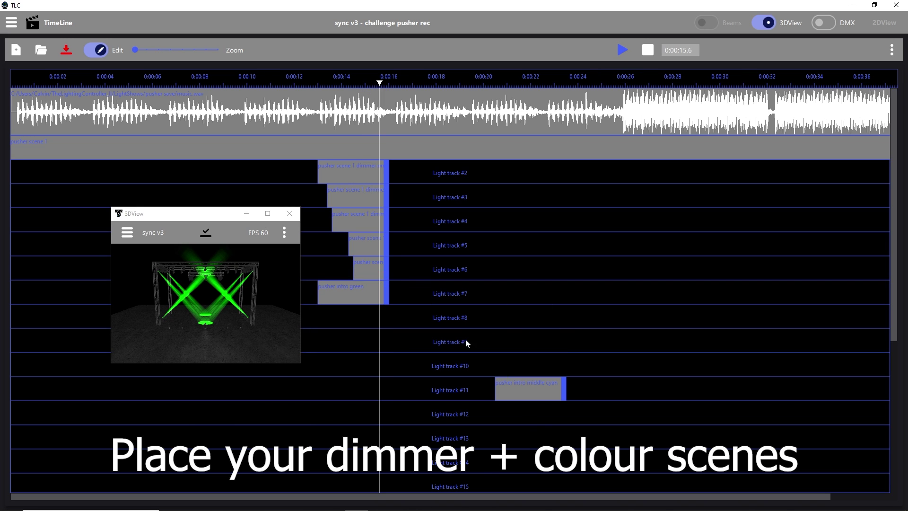
drag(521, 384, 343, 314)
click(310, 83)
click(623, 53)
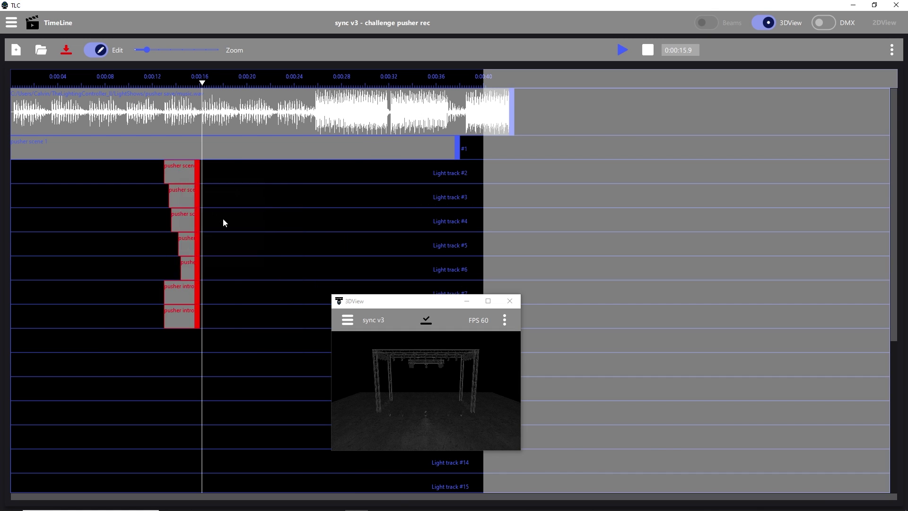
- Duplicate the whole block of dimmer and colour scenes at the playhead near 0:16 and play the result
key(ctrl+d)
click(159, 83)
click(622, 50)
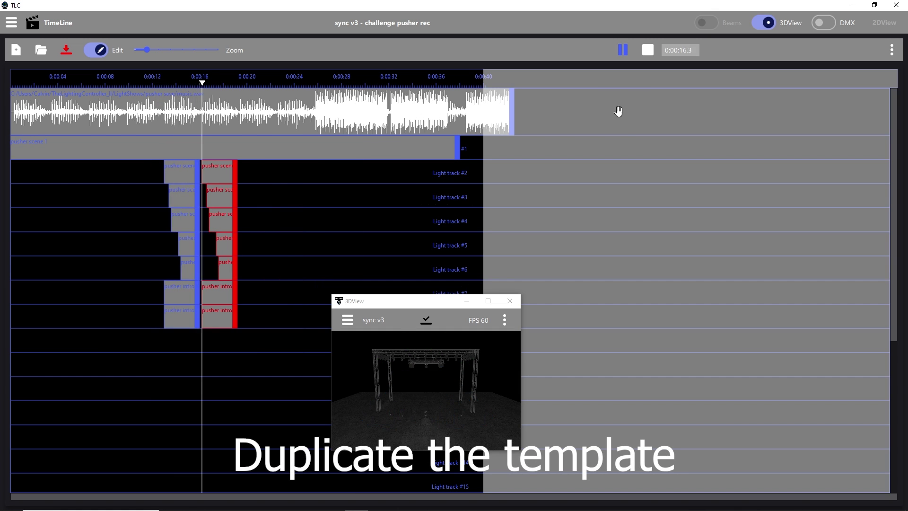
click(622, 50)
click(159, 84)
- Replace the duplicated block's colour scenes on light tracks #7 and #8, using pusher intro middle blue on #8, and trim them to the block's end
drag(270, 340, 250, 319)
right_click(210, 294)
click(255, 306)
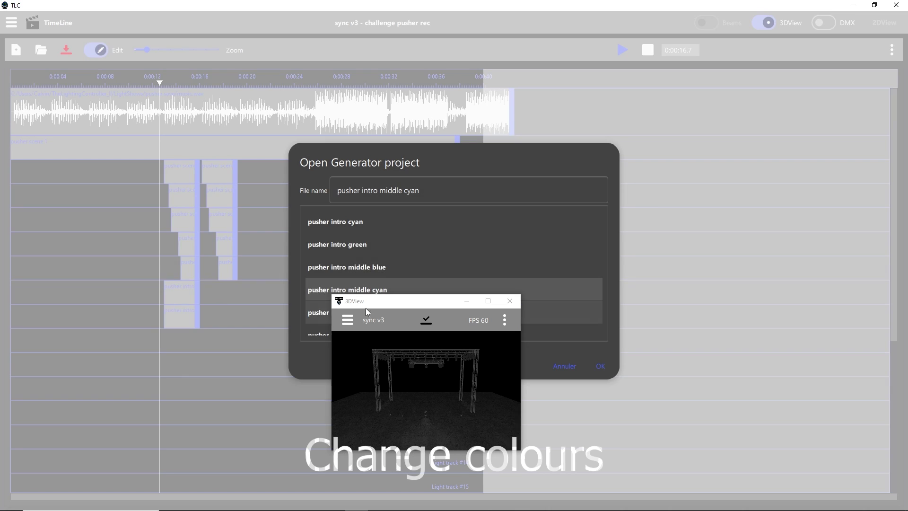
scroll(447, 235, up, 2)
scroll(447, 236, down, 4)
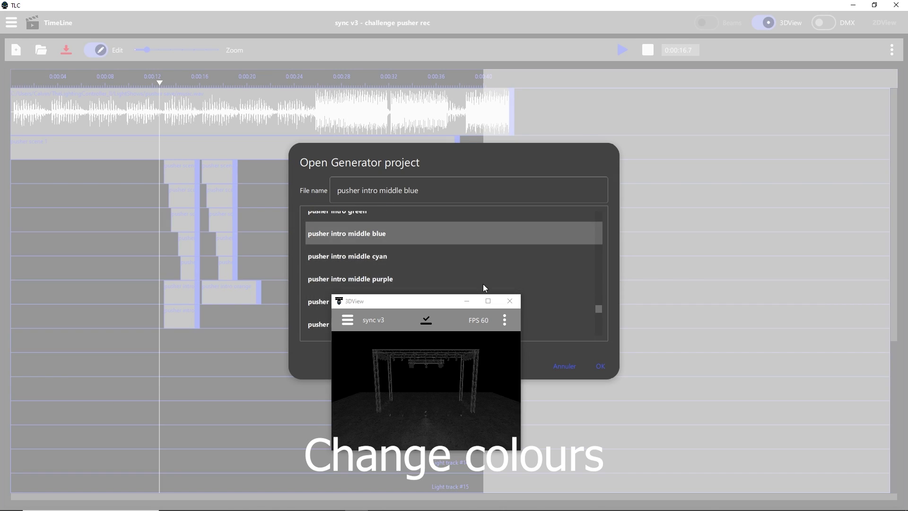
click(600, 366)
click(202, 82)
drag(236, 316, 235, 297)
drag(258, 316, 235, 316)
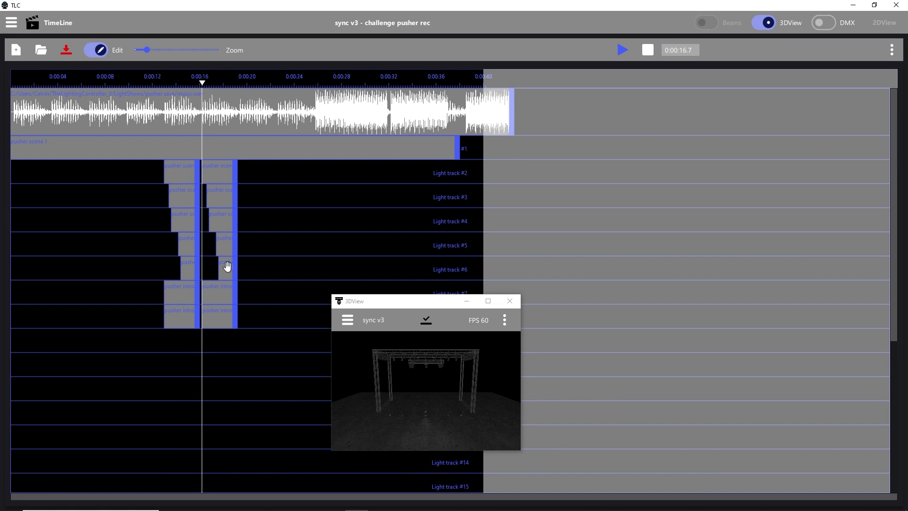
- Play the second block and paste copies of both blocks' dimmer scenes directly after it, at about 0:19
click(617, 55)
drag(405, 302, 356, 231)
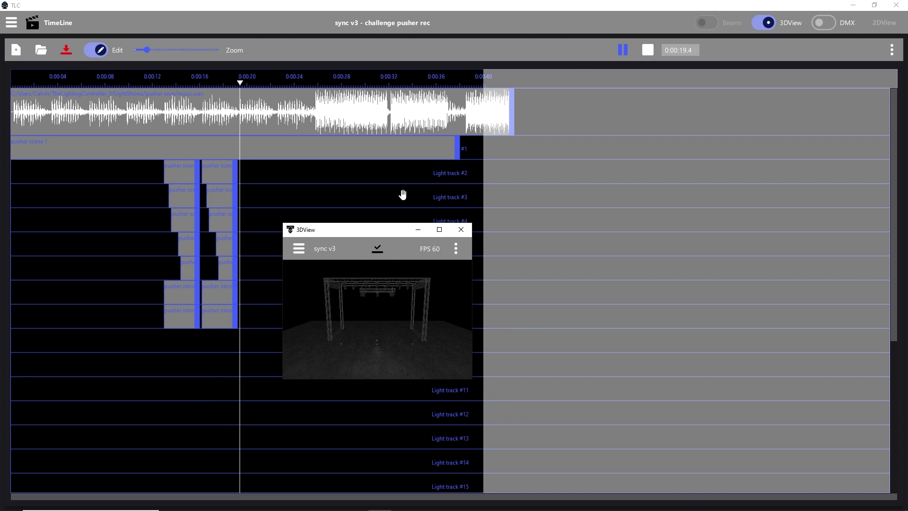
click(622, 52)
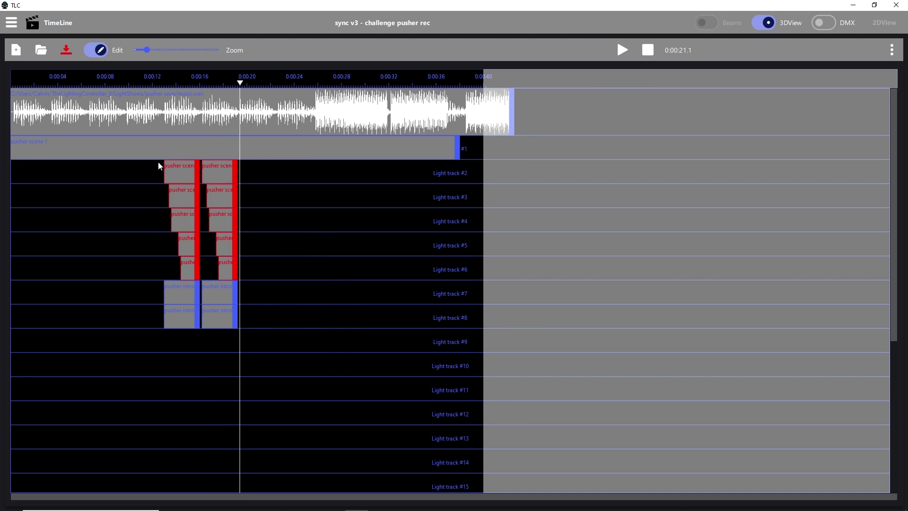
key(ctrl+v)
click(377, 215)
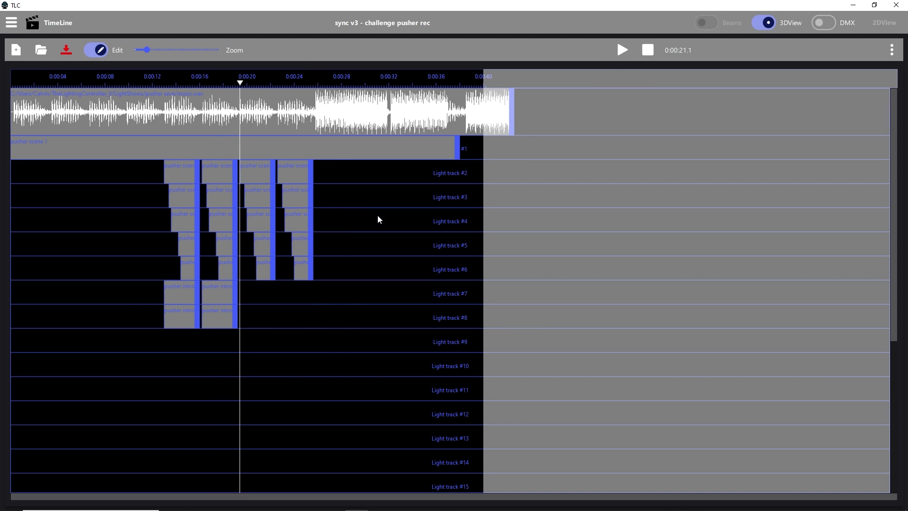
- Add pusher intro yellow on light track #7 and pusher intro middle purple on #8 under the third dimmer block
right_click(240, 292)
click(270, 304)
click(381, 300)
click(599, 365)
right_click(241, 310)
click(269, 322)
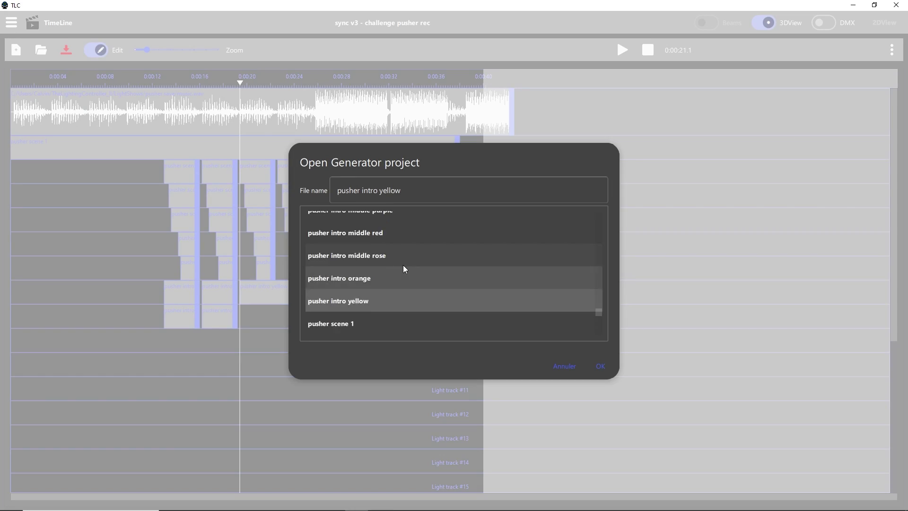
click(403, 210)
click(599, 365)
- Add pusher intro cyan on light track #7 and pusher intro middle rose on #8 under the fourth dimmer block
right_click(278, 288)
click(300, 302)
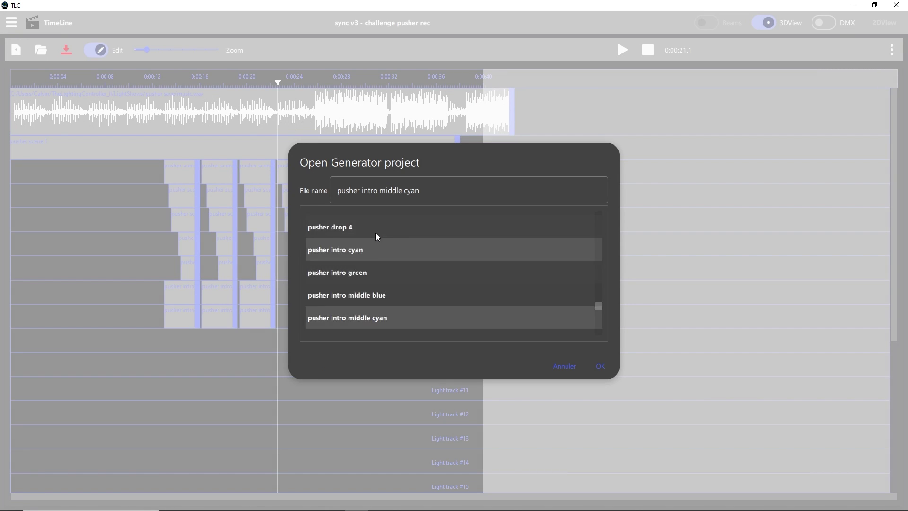
click(376, 243)
click(599, 365)
right_click(278, 310)
click(303, 324)
scroll(378, 283, down, 2)
click(378, 325)
click(596, 370)
- Play the music to locate the drop near 0:26 and add the even-spotlights scene there on light track #9
click(622, 49)
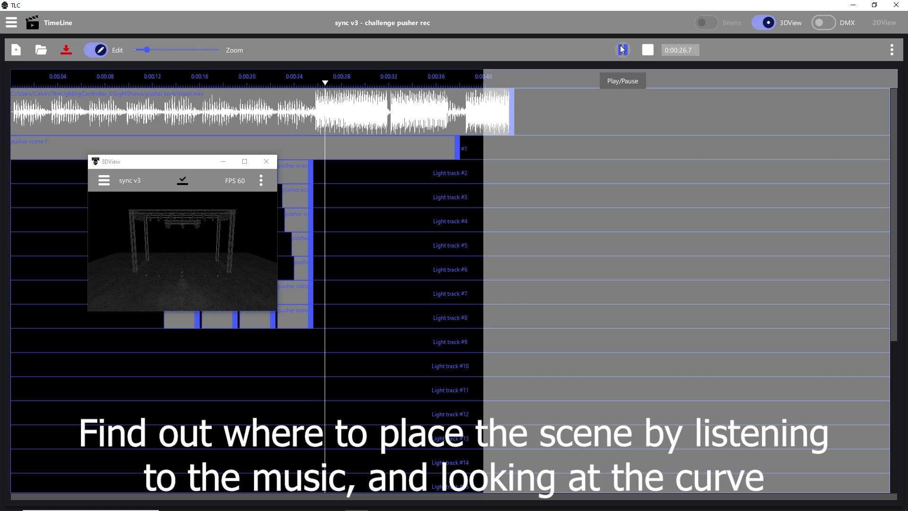
click(306, 82)
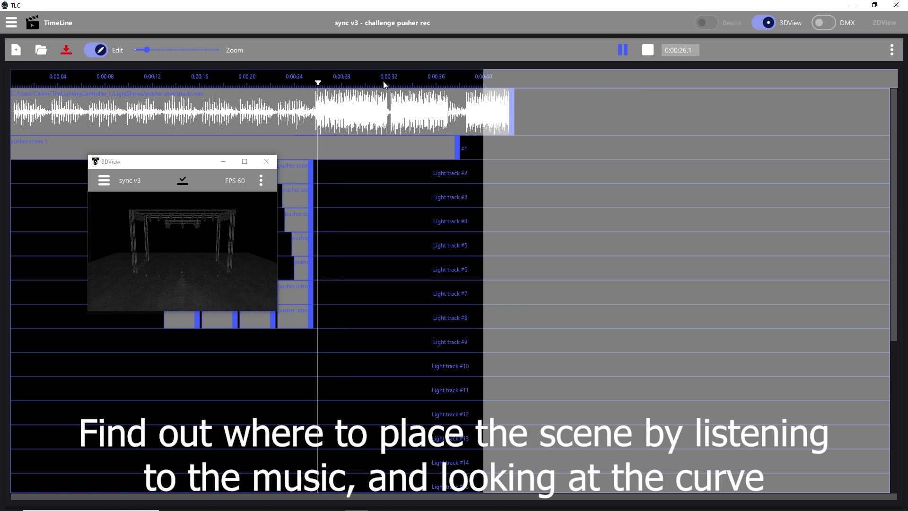
click(315, 78)
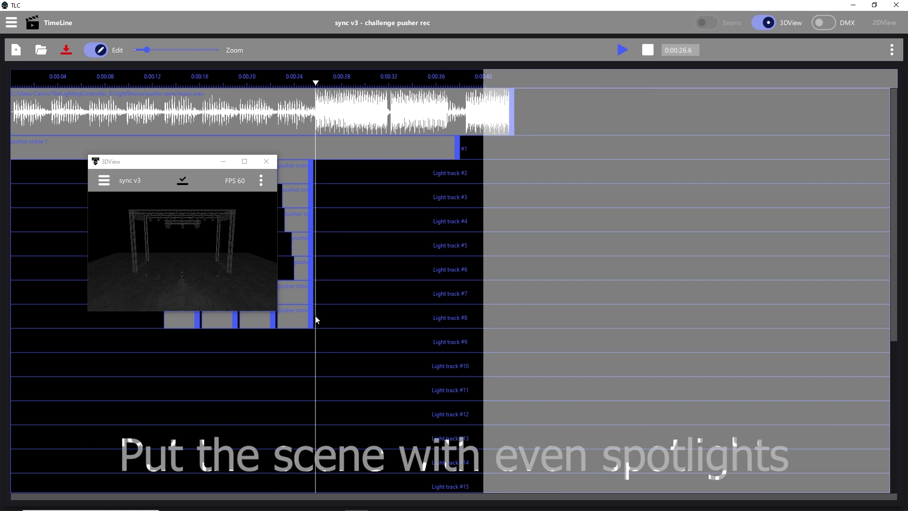
right_click(316, 336)
click(339, 353)
click(600, 367)
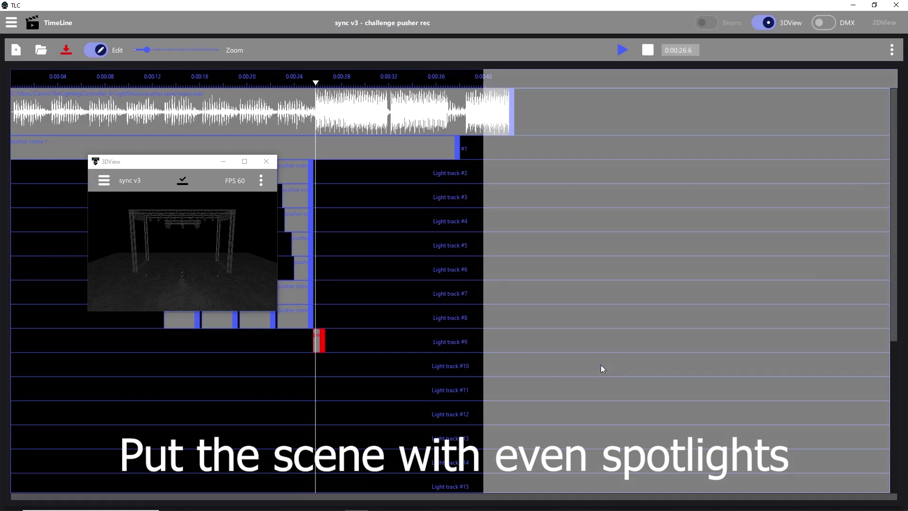
drag(147, 49, 136, 50)
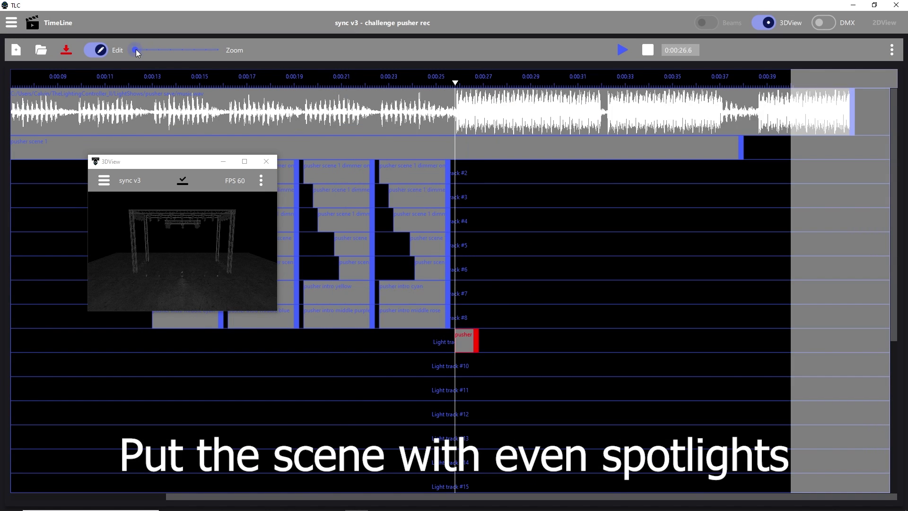
- Play the music around the drop near 0:26 to find where the alternating spotlights scene should start
click(442, 83)
click(625, 53)
click(625, 53)
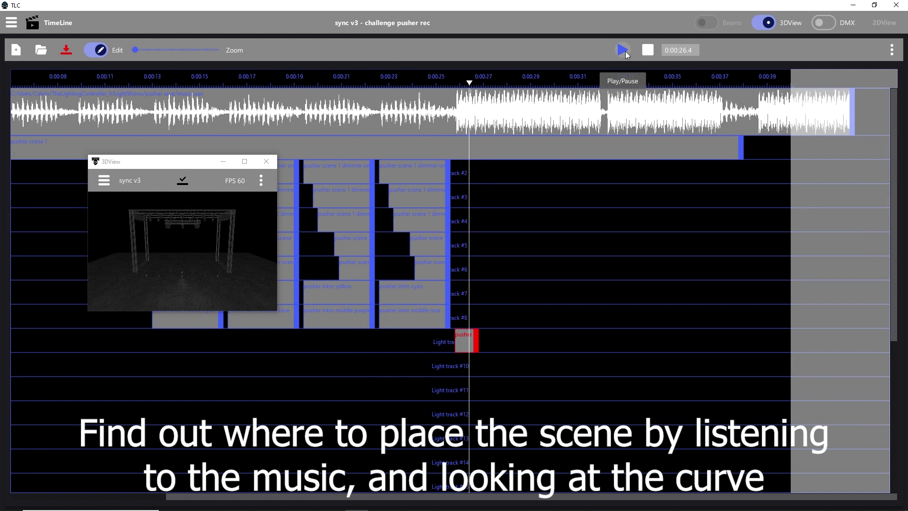
click(622, 51)
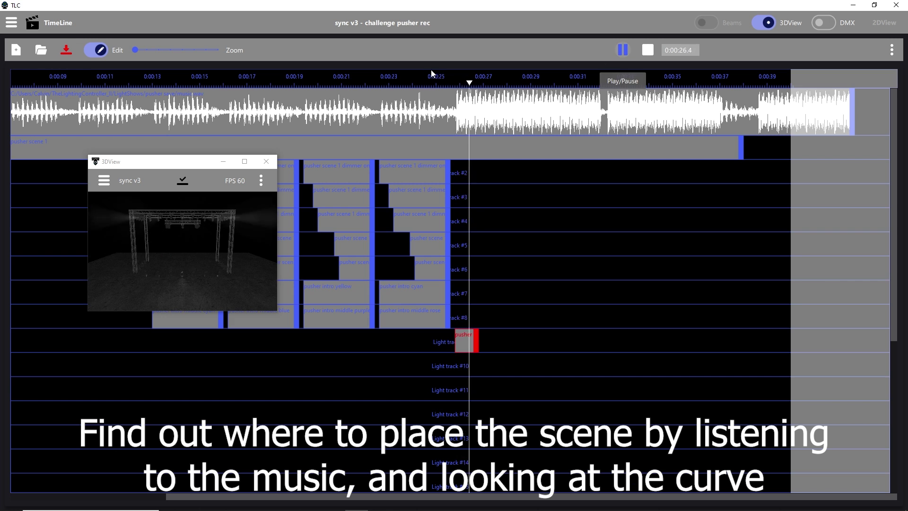
click(456, 78)
key(space)
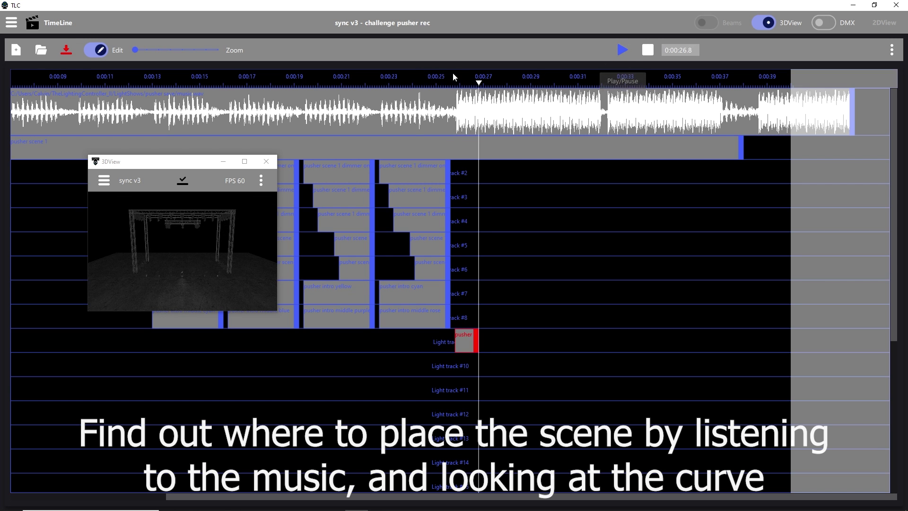
- Add the odd-spotlights scene on light track #10 just after the drop, and shorten and repeat the even-spotlights scene on #9
key(ctrl+v)
drag(462, 84, 472, 85)
drag(476, 341, 471, 341)
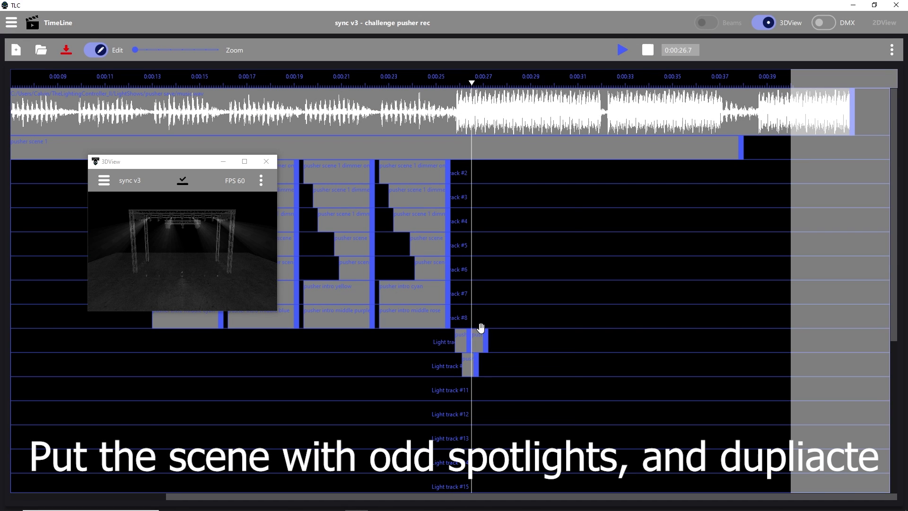
- Play the passage and place a copy of the odd-spotlights scene on light track #10 at about 0:27
click(622, 50)
click(622, 49)
right_click(462, 365)
click(483, 383)
drag(453, 83, 492, 83)
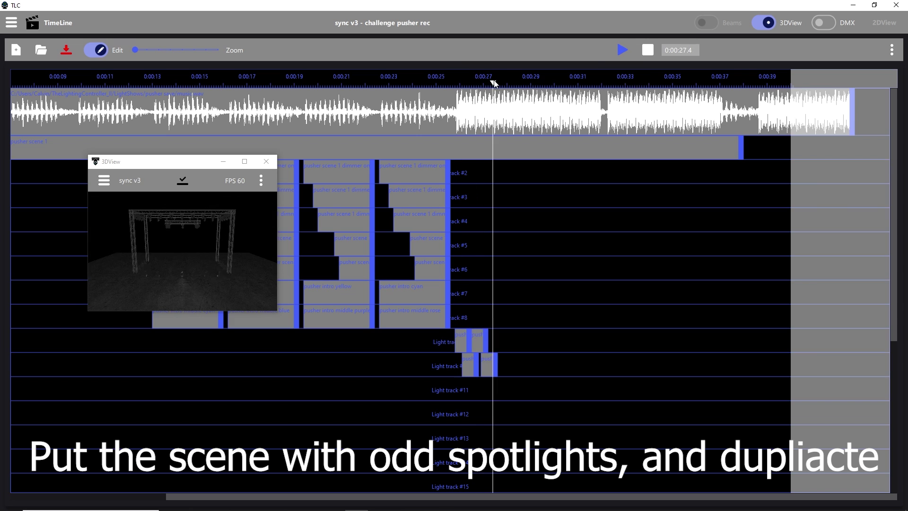
- Locate the next beat by playing the music and copy the even-spotlights scene to it on light track #9
double_click(622, 50)
click(490, 83)
right_click(476, 342)
click(496, 364)
- Copy the alternating spotlight scenes on light tracks #9 and #10 as a group and paste them repeatedly up to about 0:32
drag(528, 392, 465, 320)
key(ctrl+c)
key(ctrl+v)
key(ctrl+v)
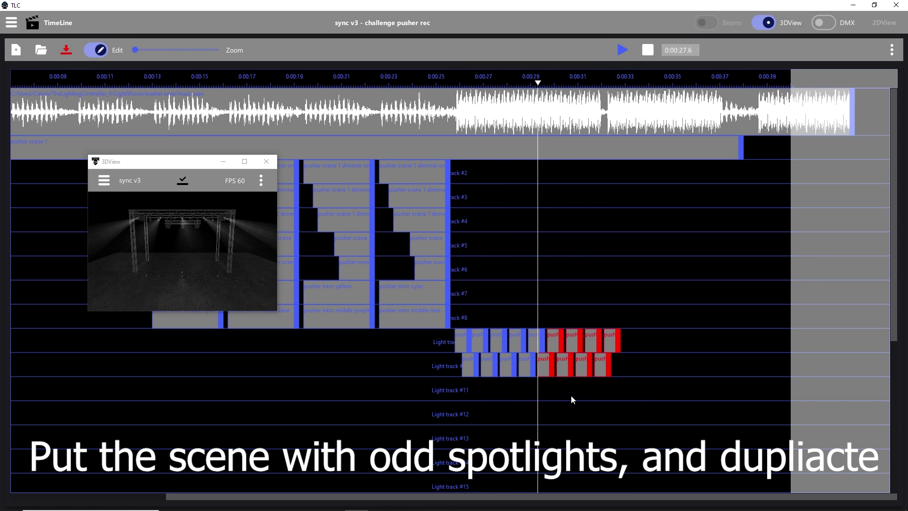
click(622, 50)
- Copy the four pusher intro color scenes on light track #7 to after the drop, and repeat the spotlight scenes to about 0:38
right_click(163, 293)
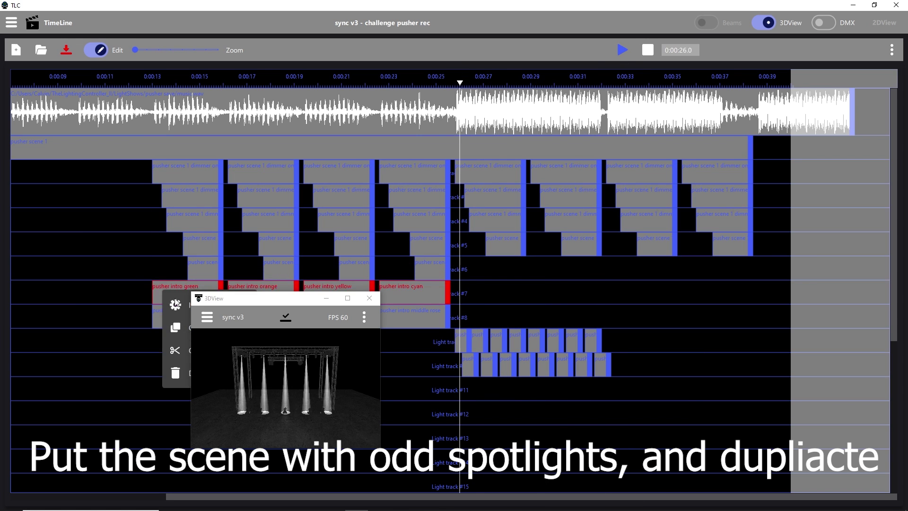
click(174, 326)
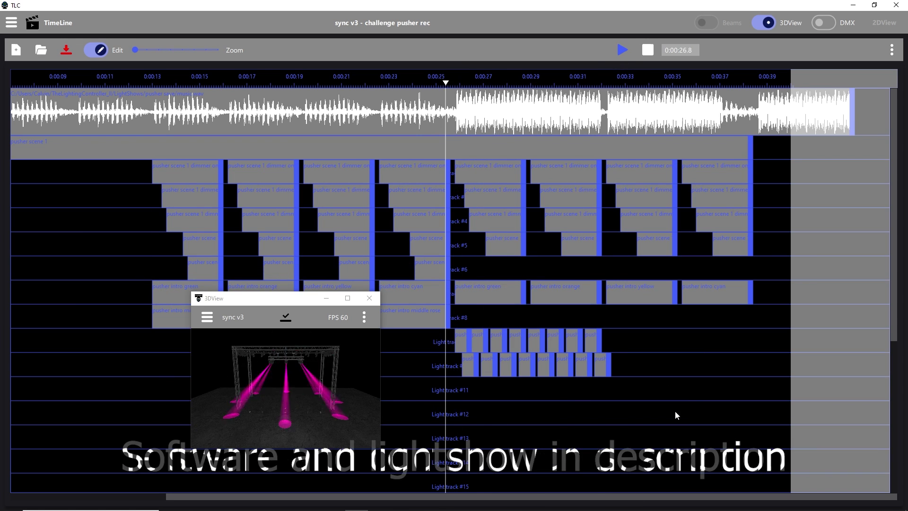
click(609, 345)
key(ctrl+v)
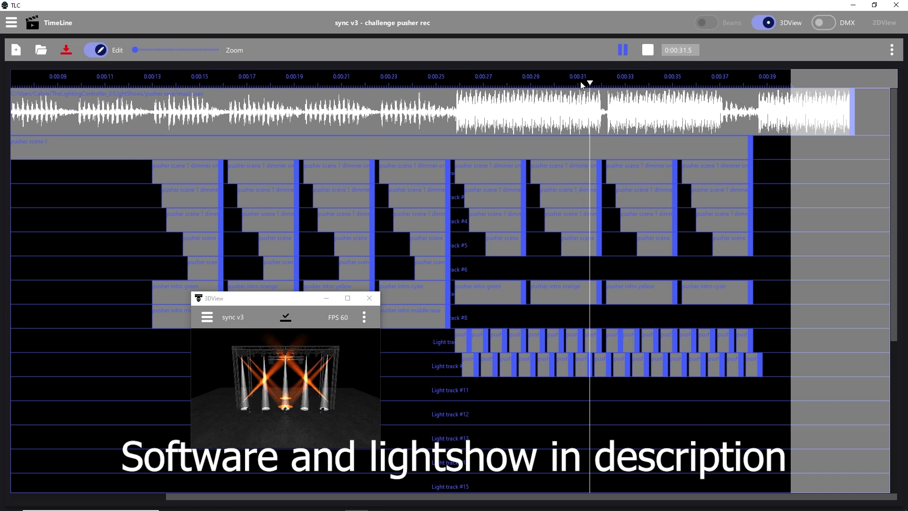
- Add the pusher drop 2 scene on light track #9 at about 0:15, under the end of the first dimmer block
scroll(379, 286, down, 10)
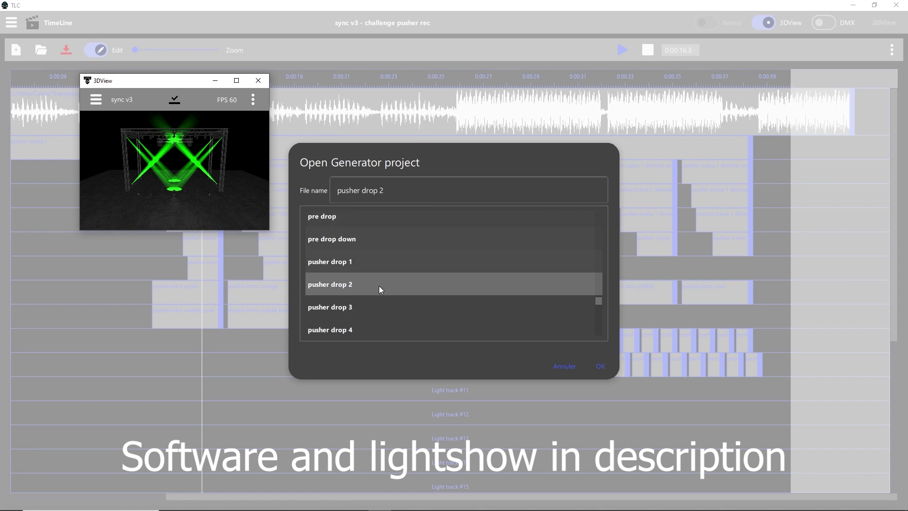
double_click(387, 297)
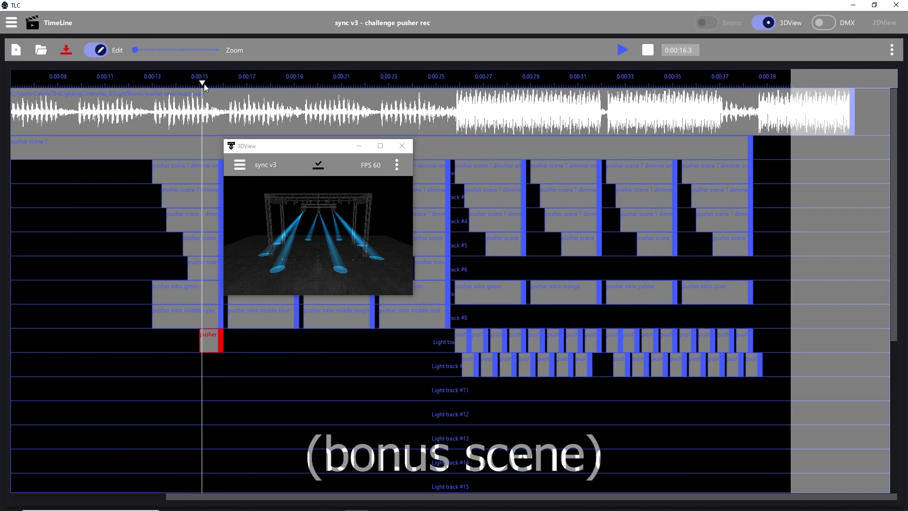
mouse_move(203, 84)
mouse_down()
mouse_move(215, 85)
mouse_move(191, 84)
mouse_move(212, 84)
mouse_move(200, 84)
mouse_up()
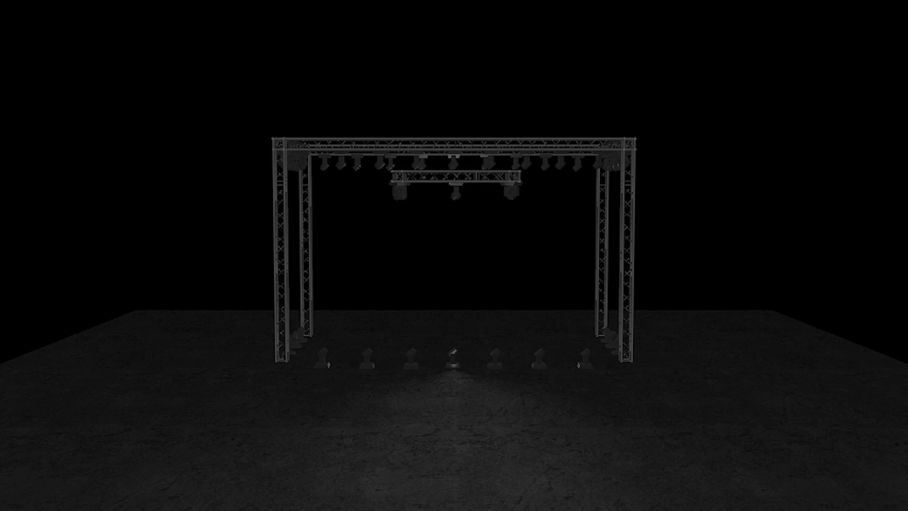